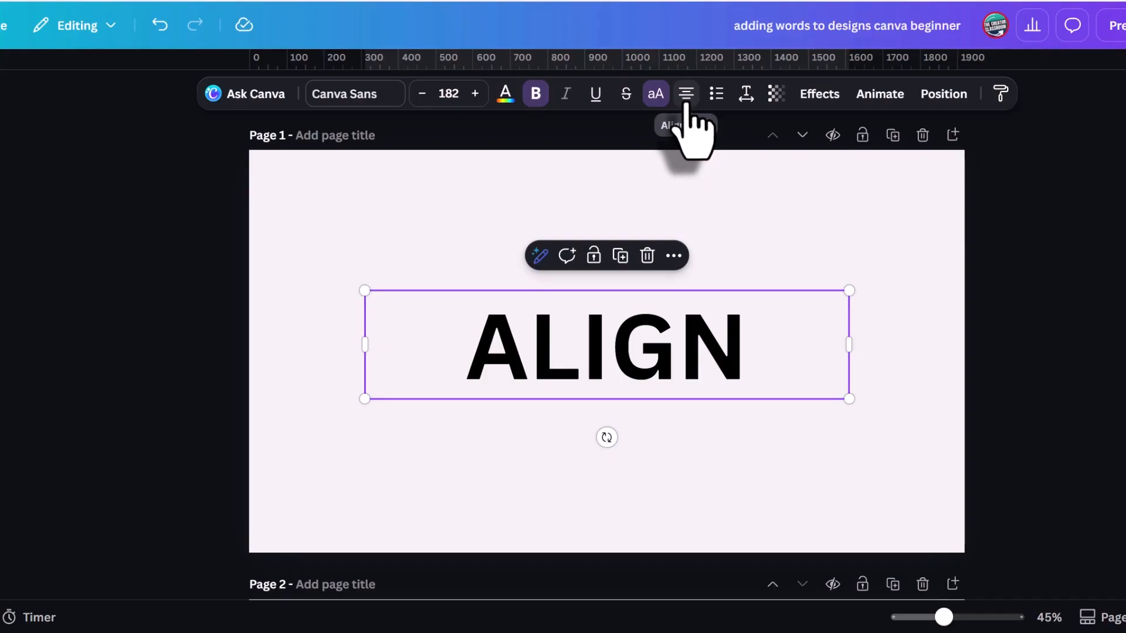
- Cycle the ALIGN text through left, right and back to centre alignment
click(685, 94)
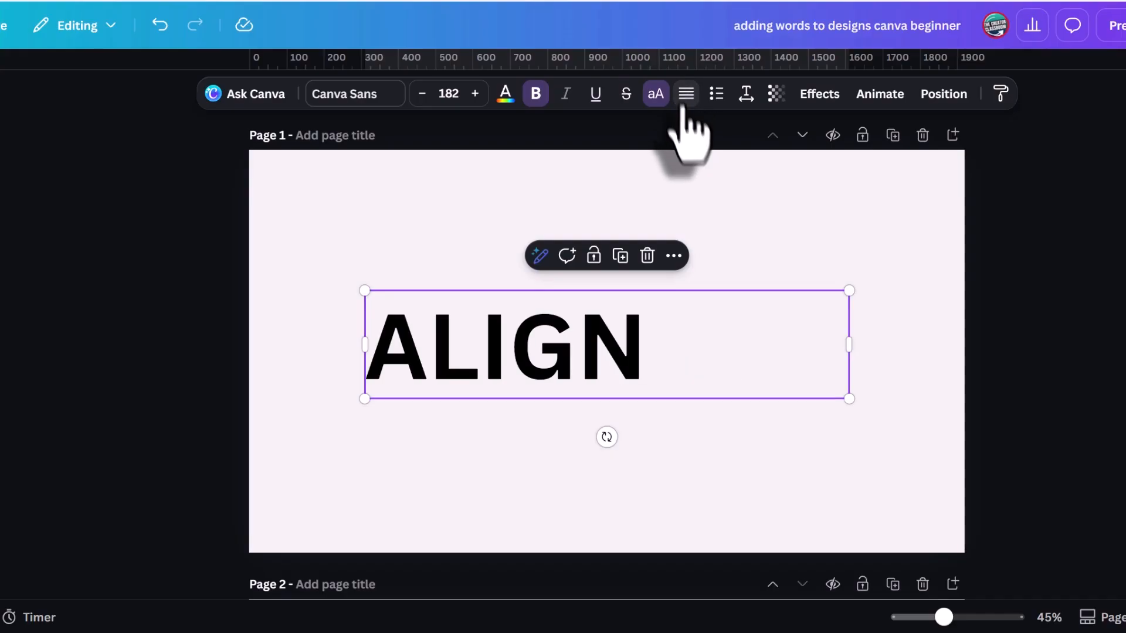
click(686, 93)
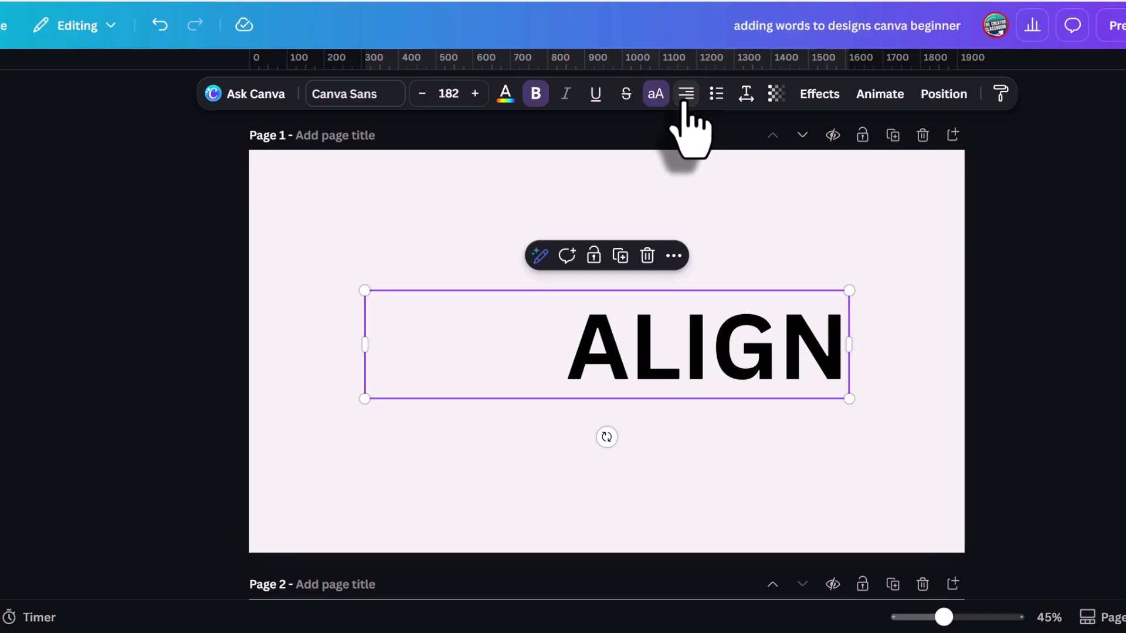
click(686, 94)
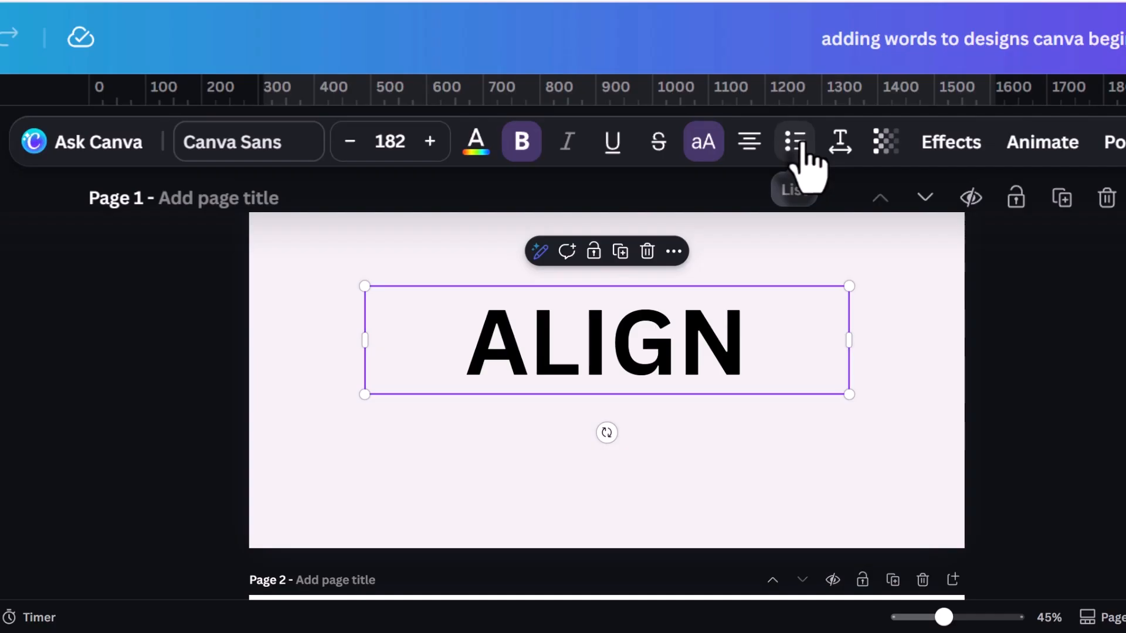
- Turn a bulleted list on for the ALIGN text and switch the list formatting off again
click(803, 153)
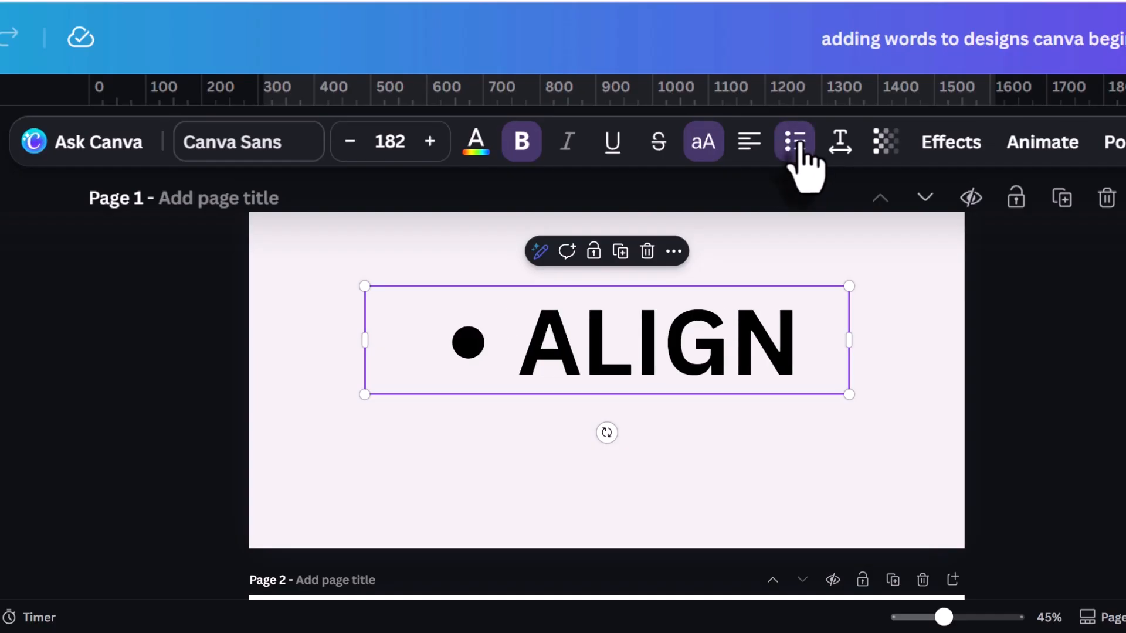
click(797, 144)
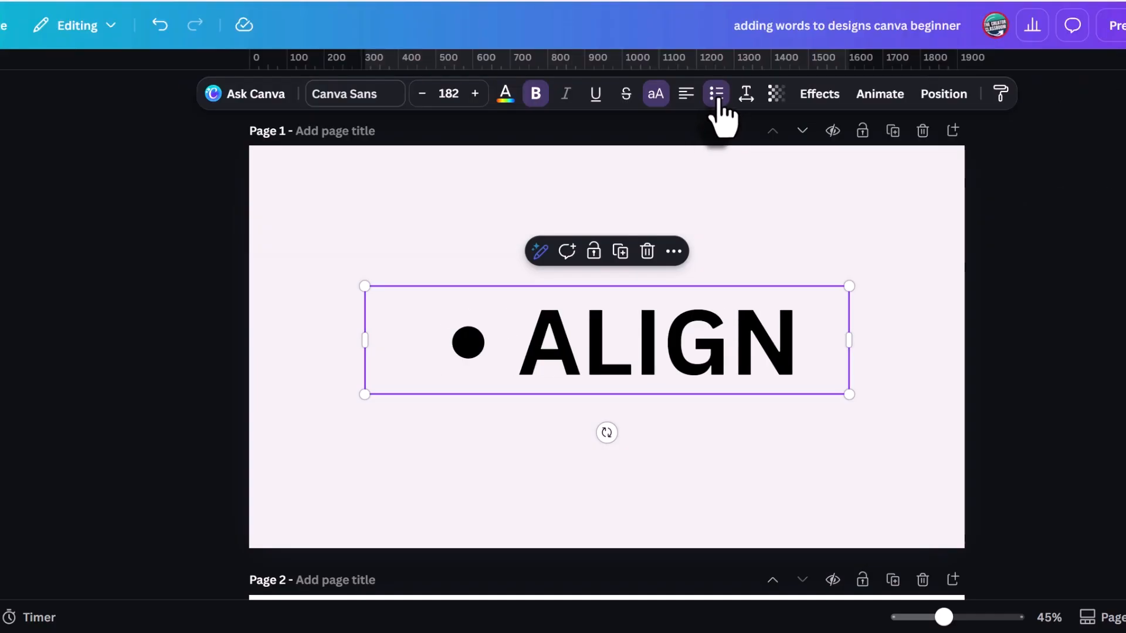
click(717, 94)
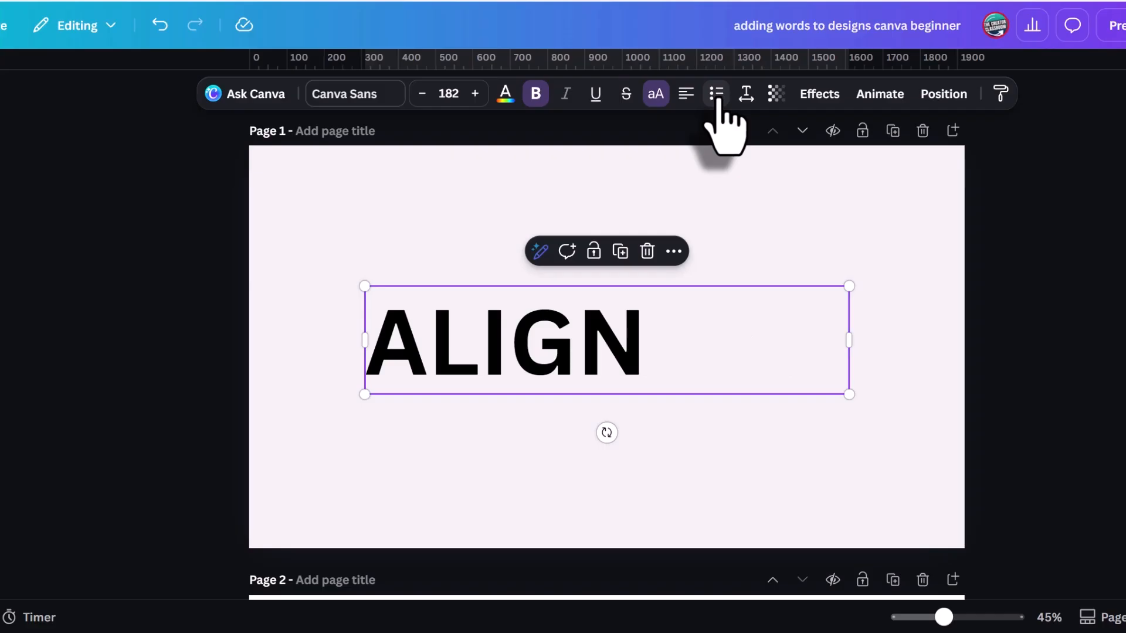
click(716, 94)
click(717, 94)
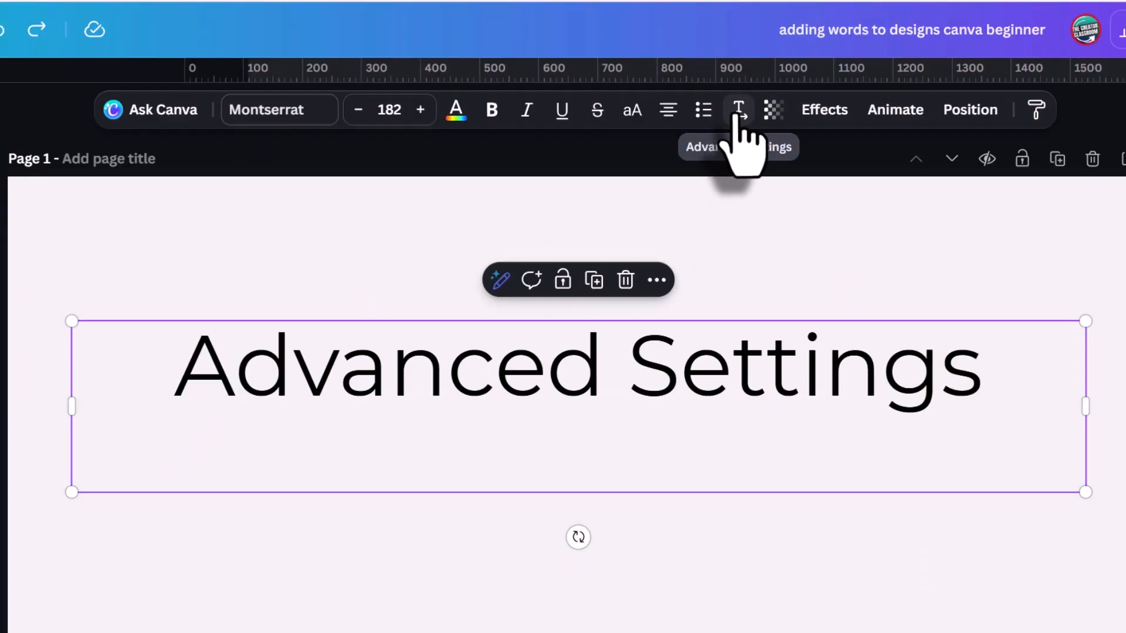
- Open the advanced text settings for the Advanced Settings text, set the text position to normal, and close the panel
click(738, 111)
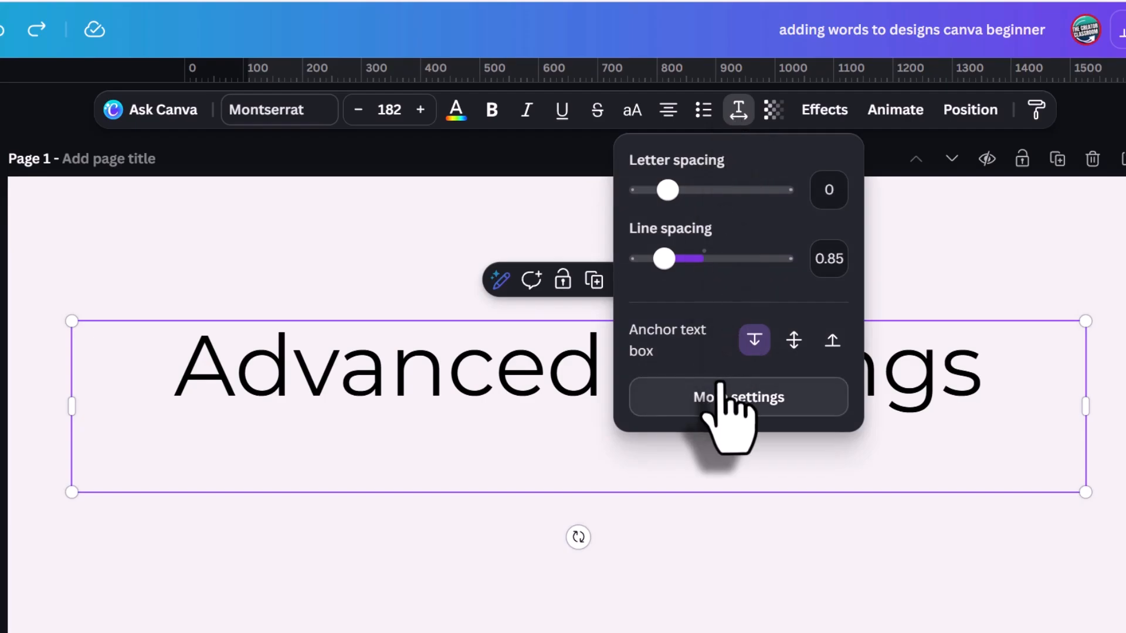
click(727, 393)
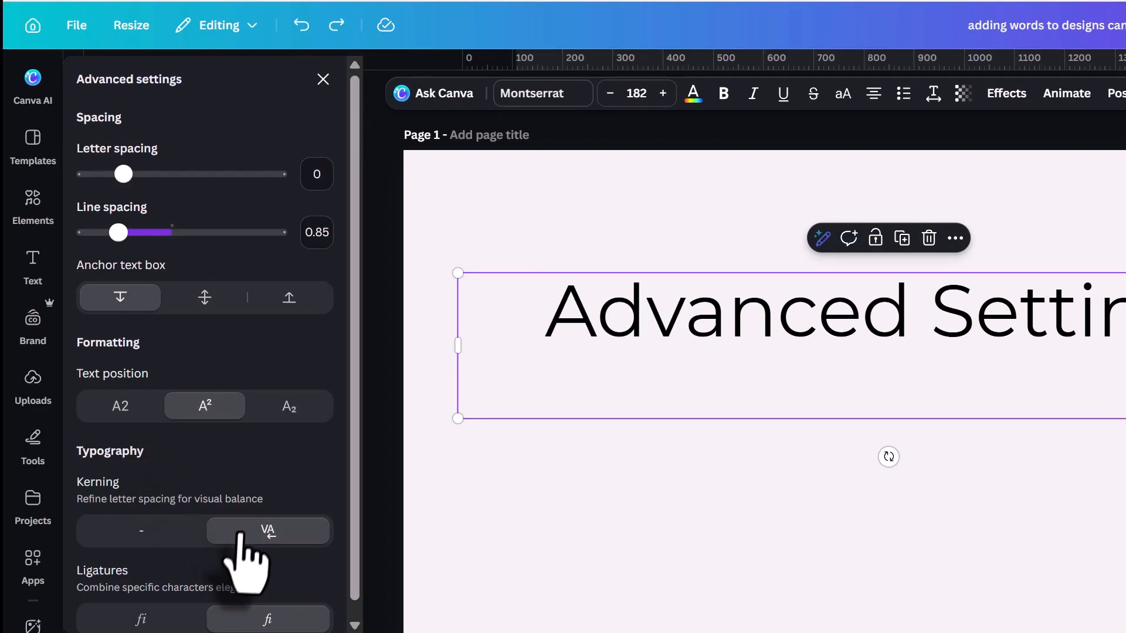
click(114, 407)
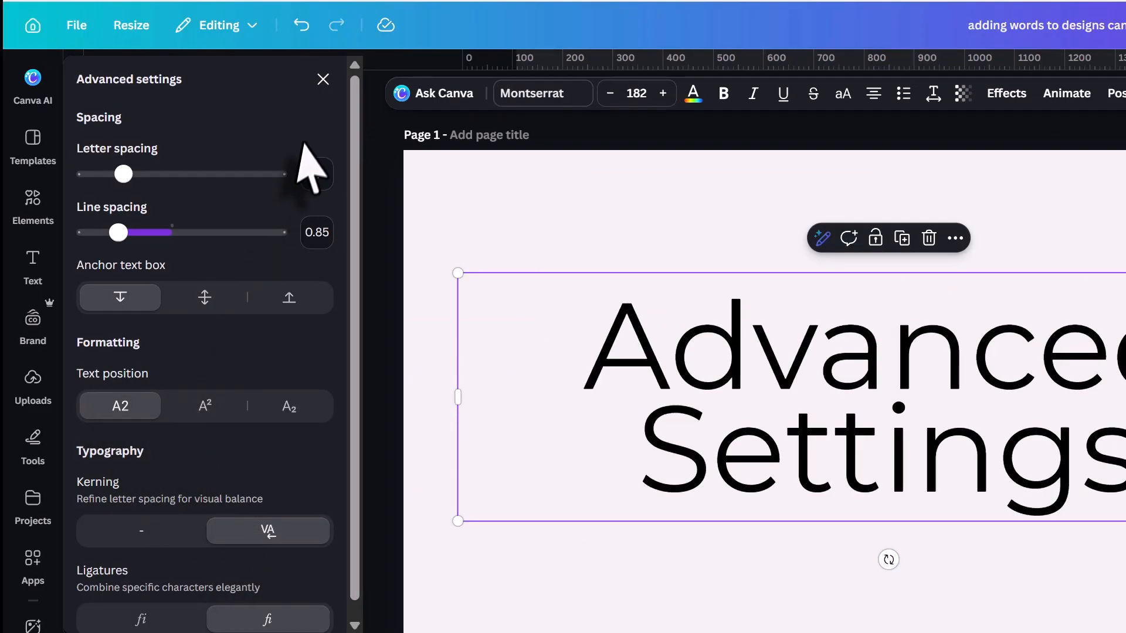
click(323, 80)
- Open the spacing options, nudge the letter spacing slider, and set the line spacing to 0.8
click(933, 93)
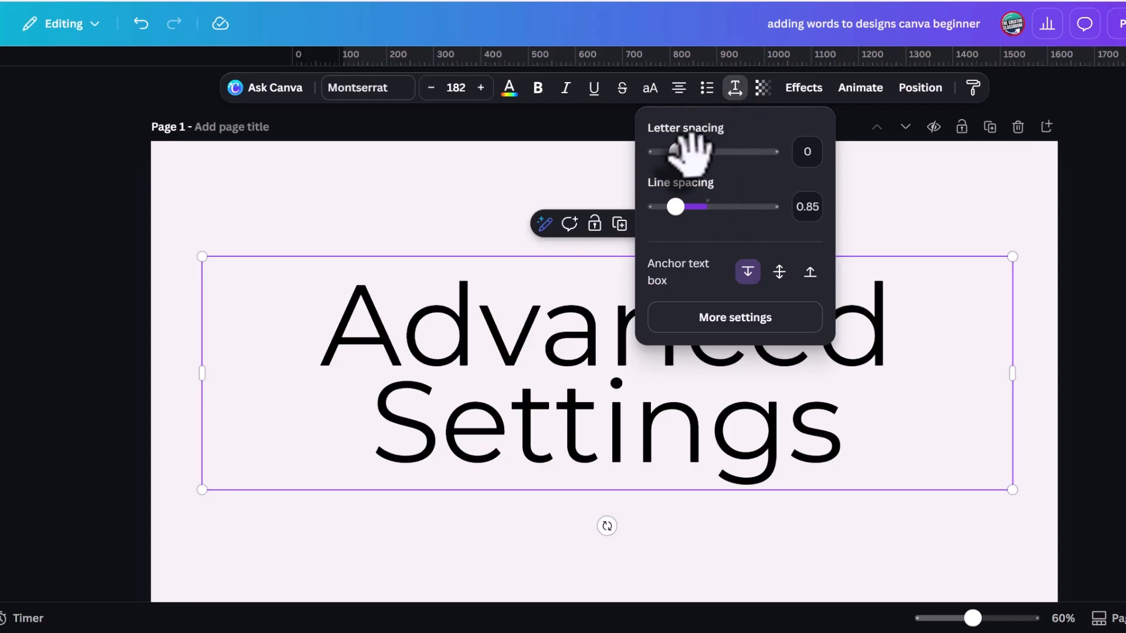
mouse_move(680, 151)
mouse_down()
mouse_move(707, 153)
mouse_move(679, 151)
mouse_up()
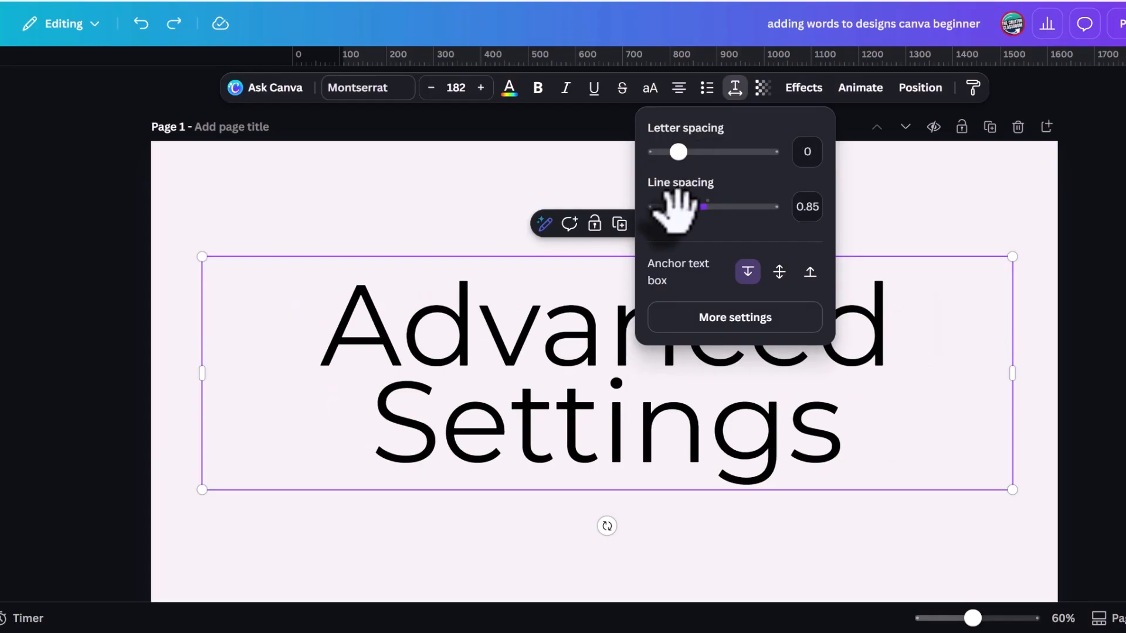
mouse_move(675, 207)
mouse_down()
mouse_move(762, 208)
mouse_move(674, 208)
mouse_up()
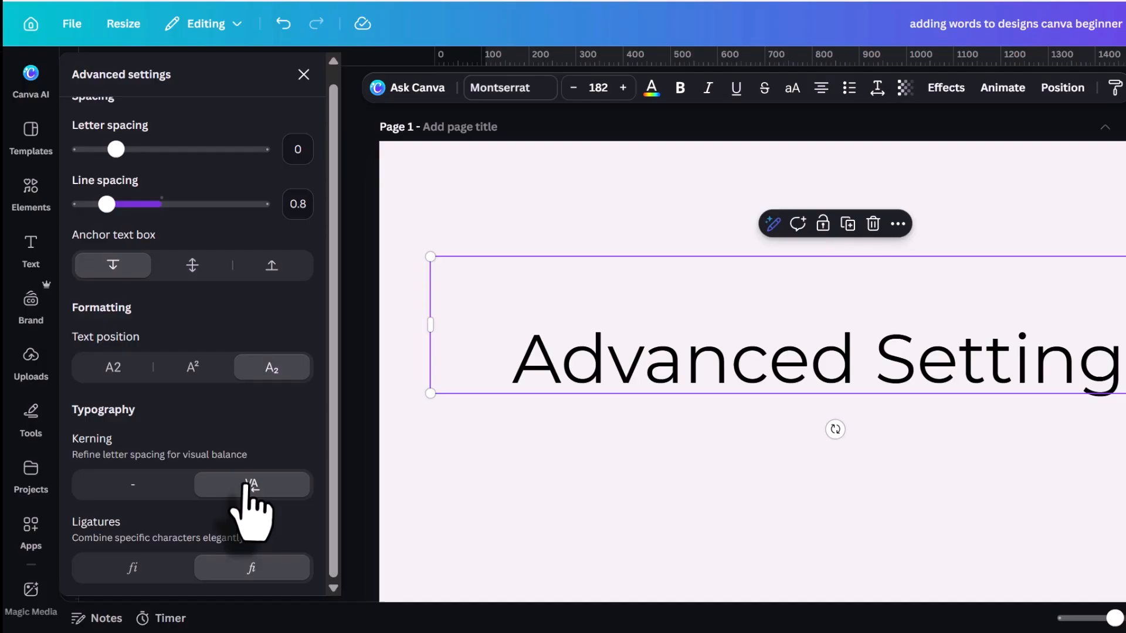
- Turn off kerning in the advanced text settings
click(144, 487)
scroll(251, 487, down, 1)
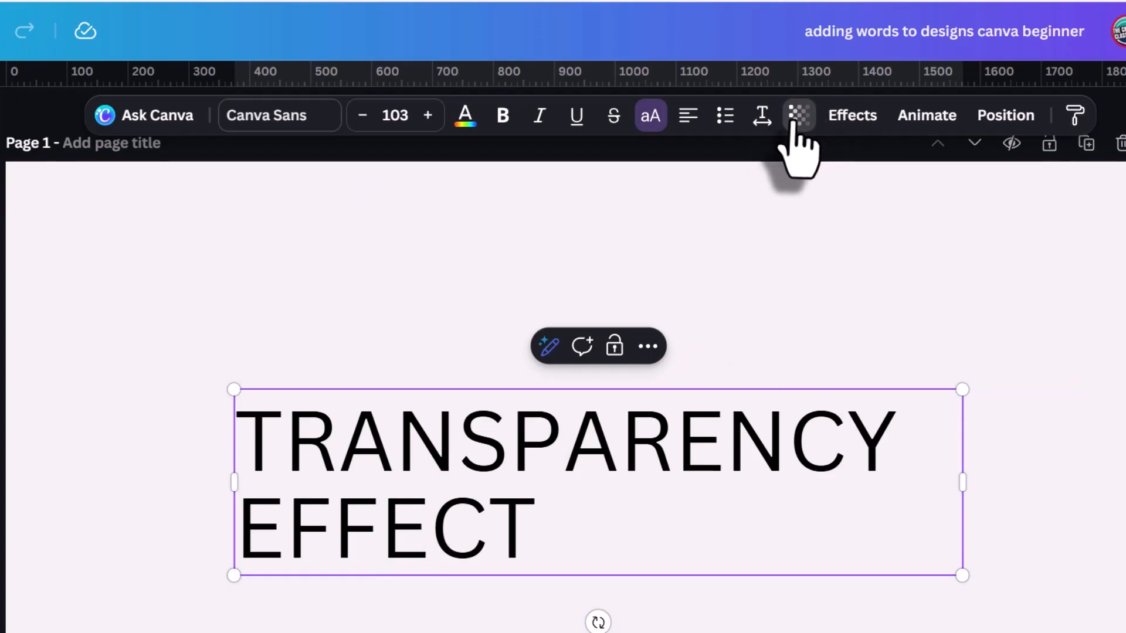
- Lower the transparency of the TRANSPARENCY EFFECT text with the transparency slider
click(799, 116)
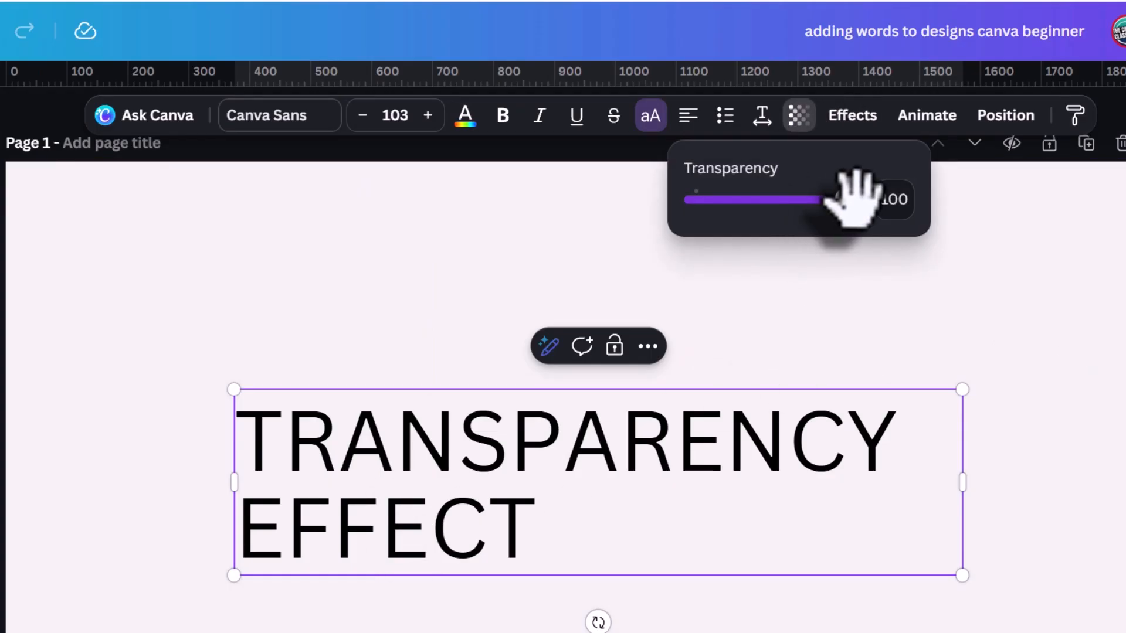
drag(847, 198, 731, 193)
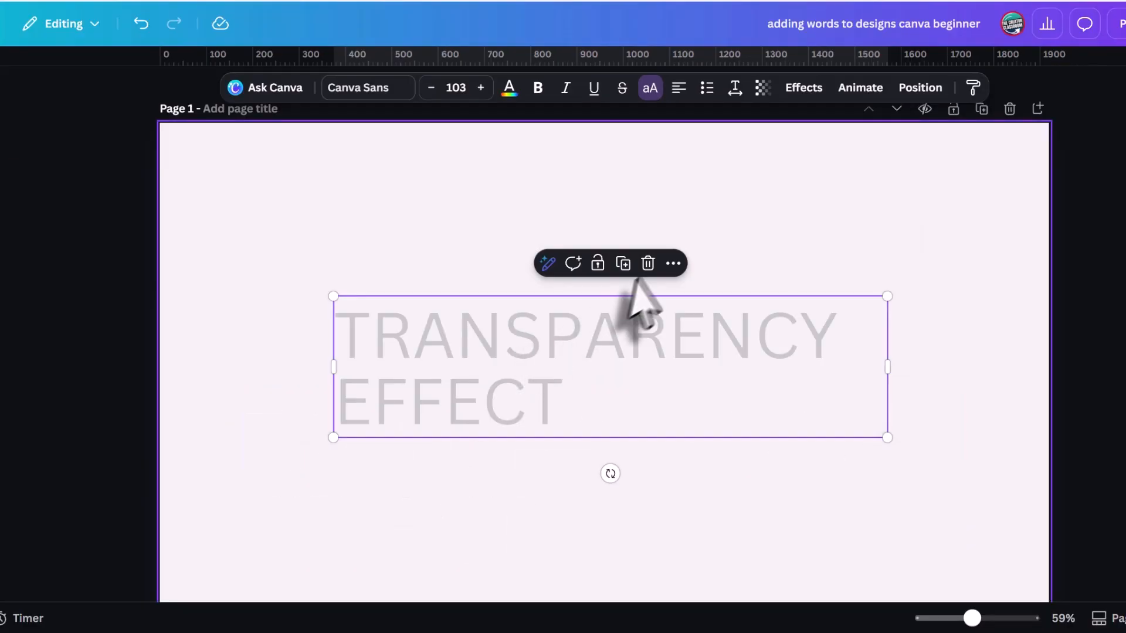
- Duplicate the faded text, shift the copy slightly, and raise the copy's transparency slider for a layered look
click(622, 263)
drag(503, 364, 498, 348)
click(763, 87)
drag(706, 151, 891, 161)
click(926, 220)
drag(737, 360, 734, 360)
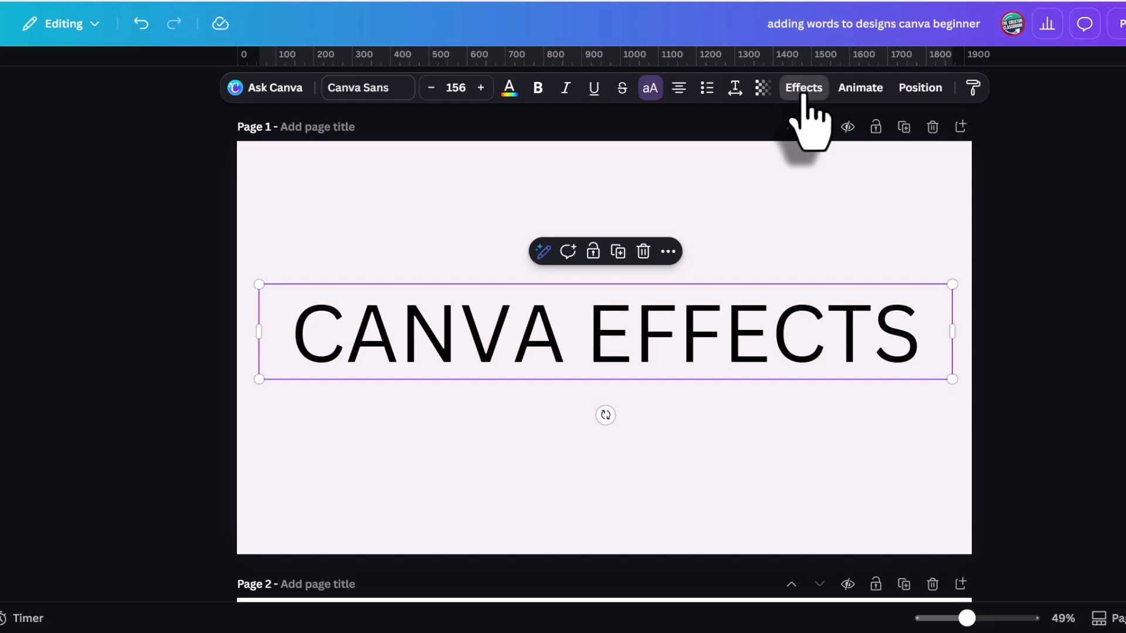
- Apply a Drop shadow to CANVA EFFECTS with direction 32, offset 63, blur 34 and transparency 37
click(804, 94)
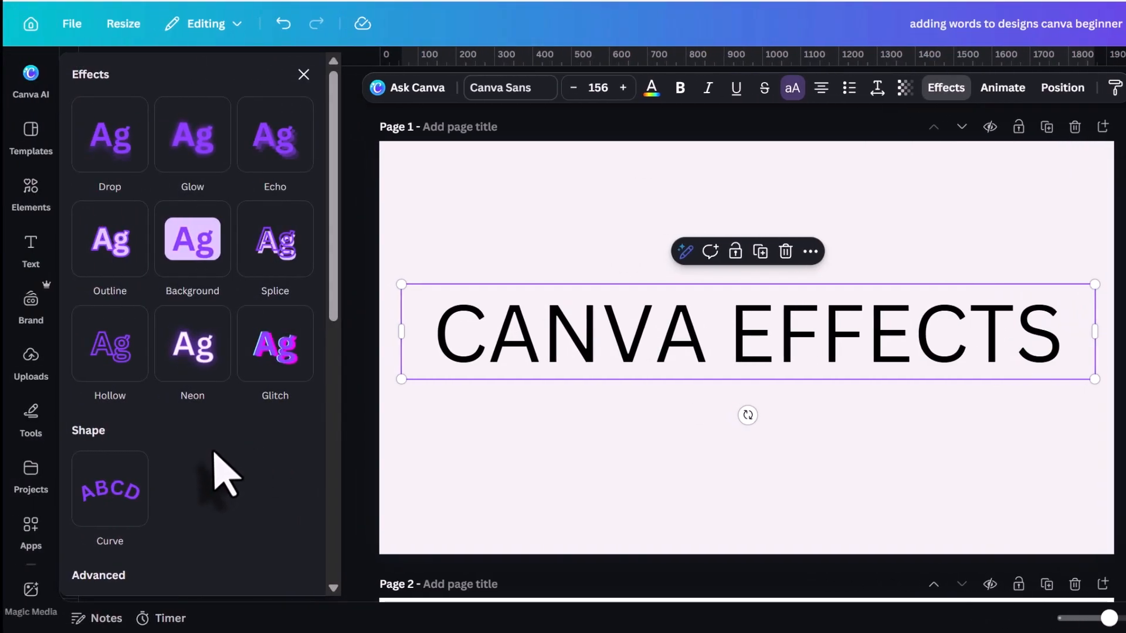
click(117, 168)
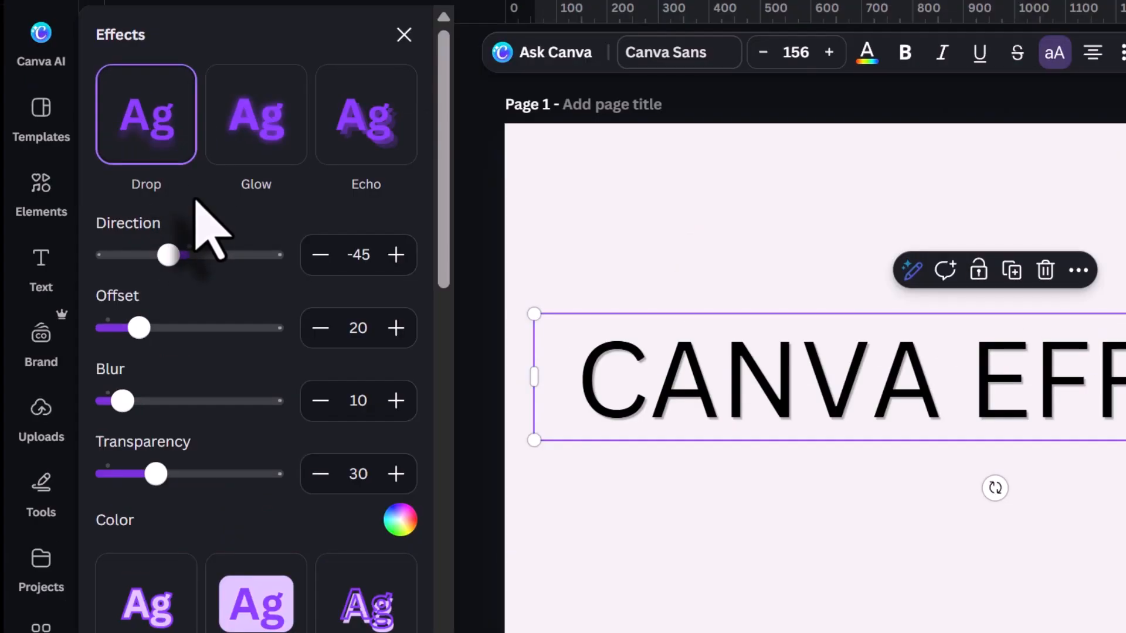
drag(168, 254, 201, 261)
drag(139, 328, 211, 334)
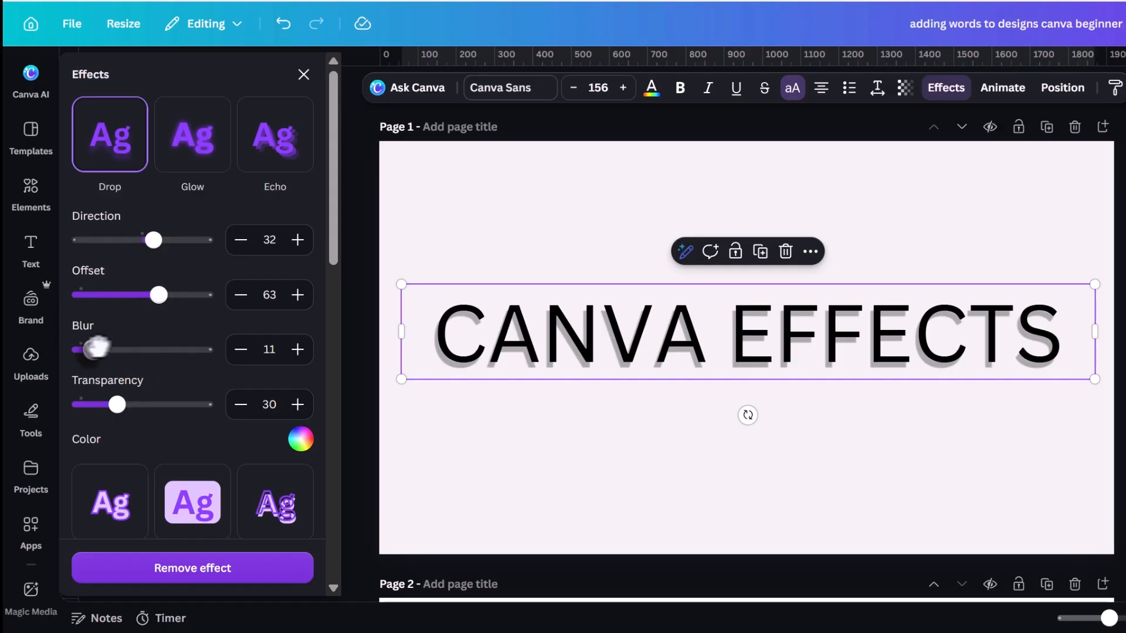
drag(96, 348, 121, 351)
mouse_move(119, 405)
mouse_down()
mouse_move(97, 405)
mouse_move(126, 403)
mouse_up()
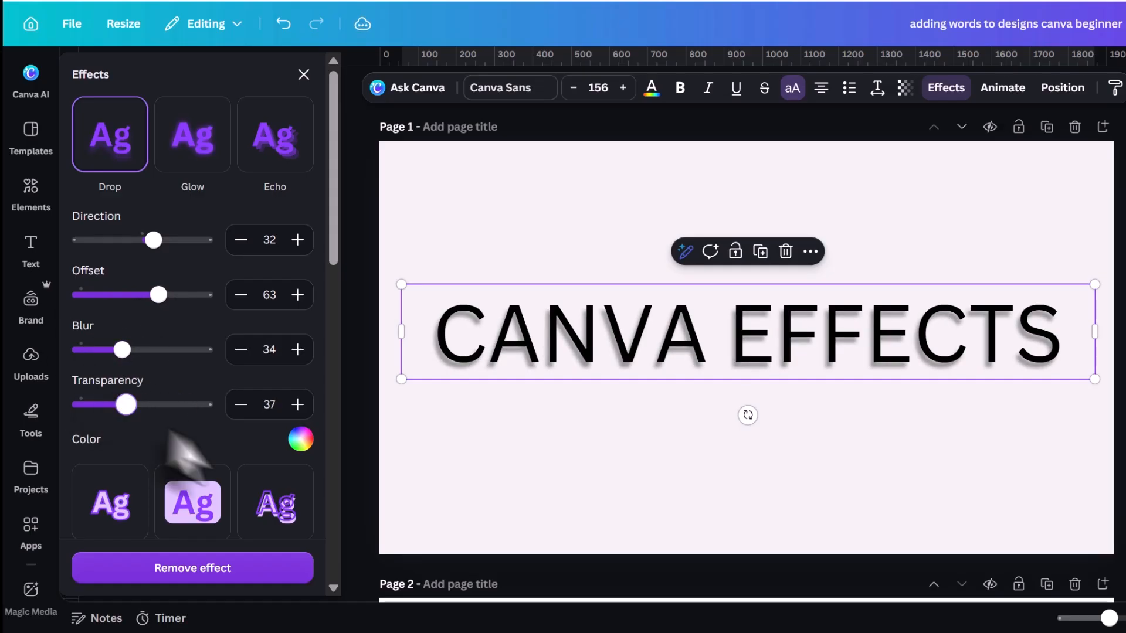
- Set the drop shadow colour to the green from the design's colours
click(301, 440)
click(143, 224)
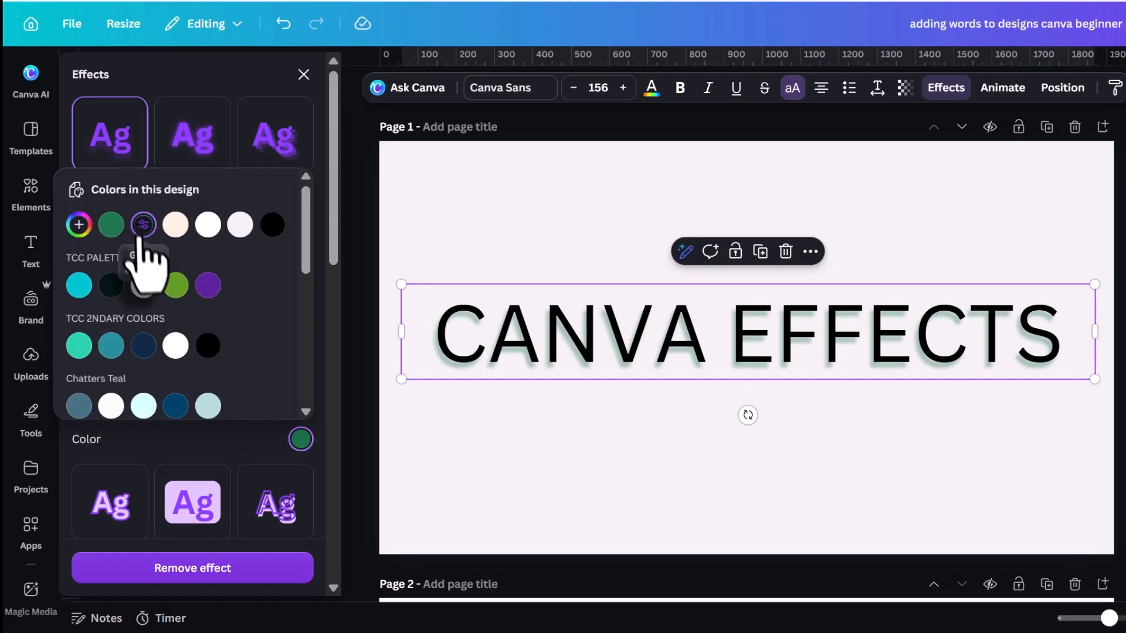
click(217, 449)
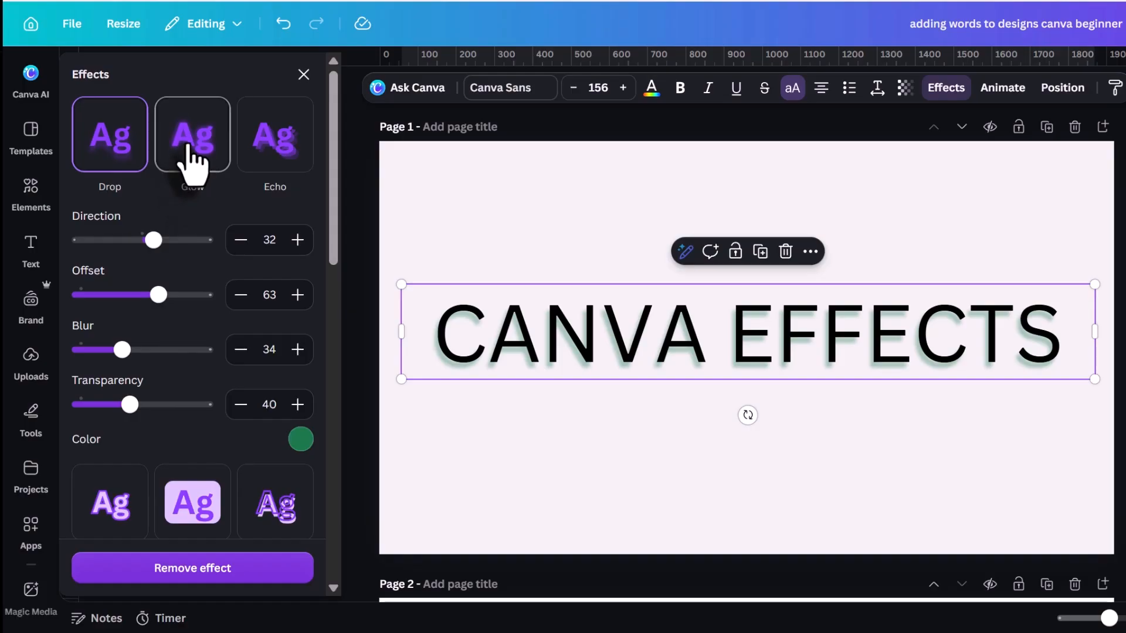
- Switch the text effect to Glow, then to Echo, and lower the echo direction
click(194, 164)
click(163, 239)
click(271, 127)
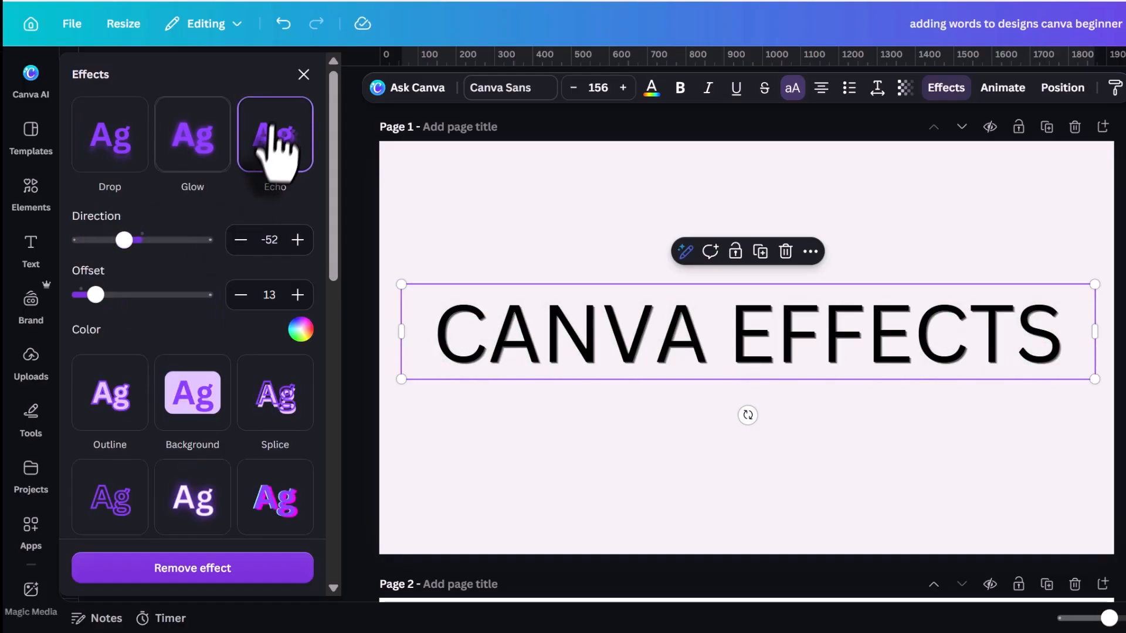
drag(124, 240, 108, 240)
- Apply the Outline effect and set its thickness to 95
click(112, 395)
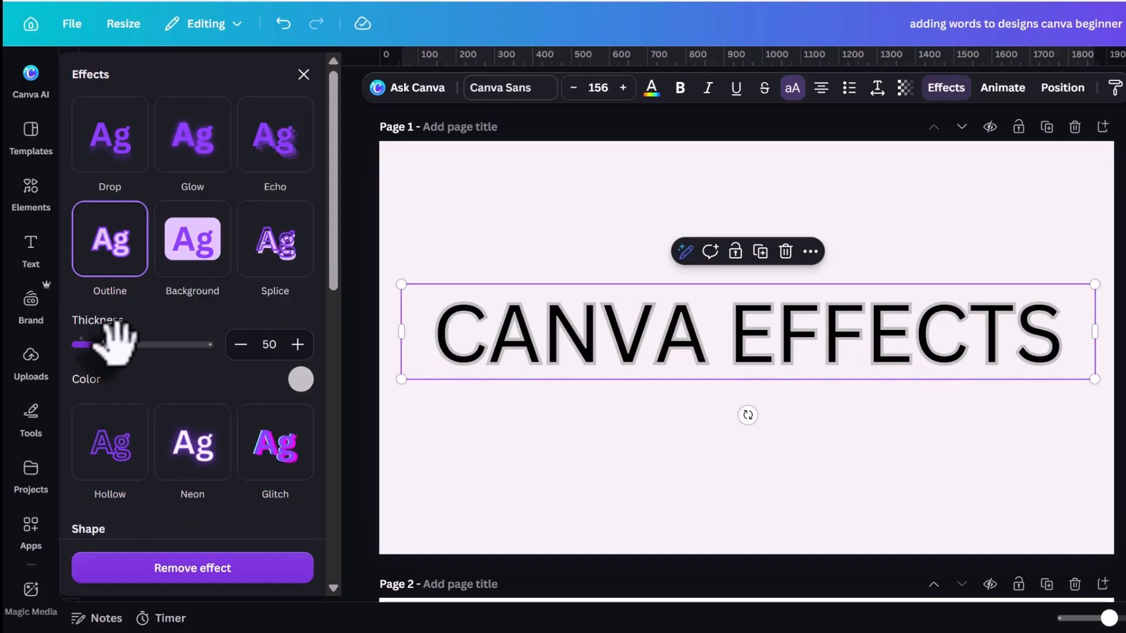
drag(115, 344, 141, 345)
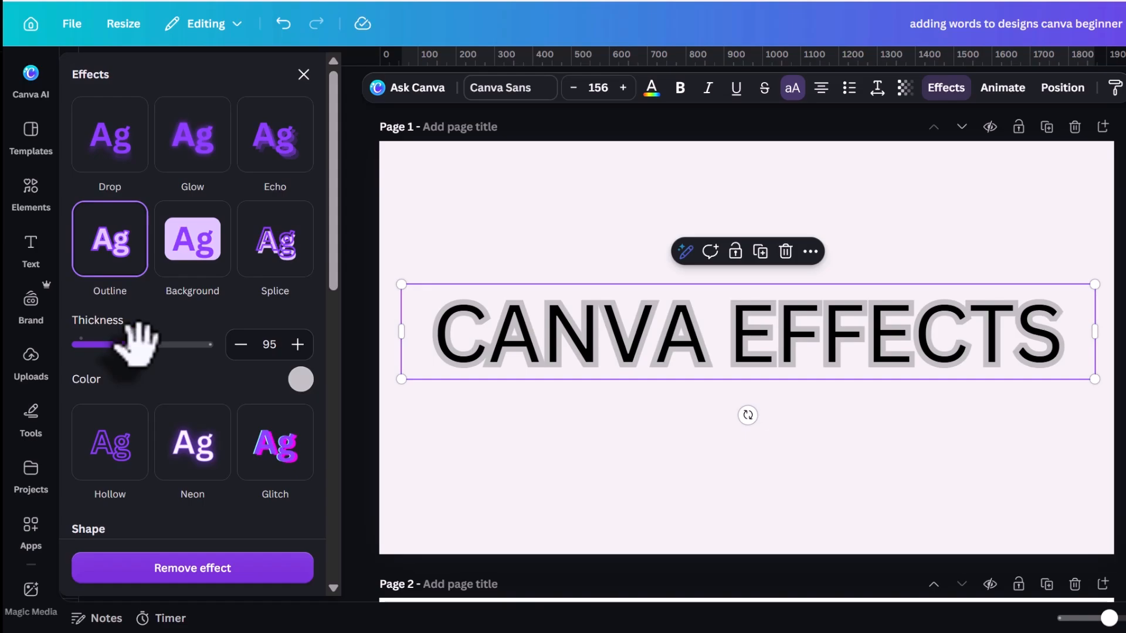
- Try the Background, Splice, Hollow, Neon and Glitch effects on the text in turn
click(176, 267)
click(273, 253)
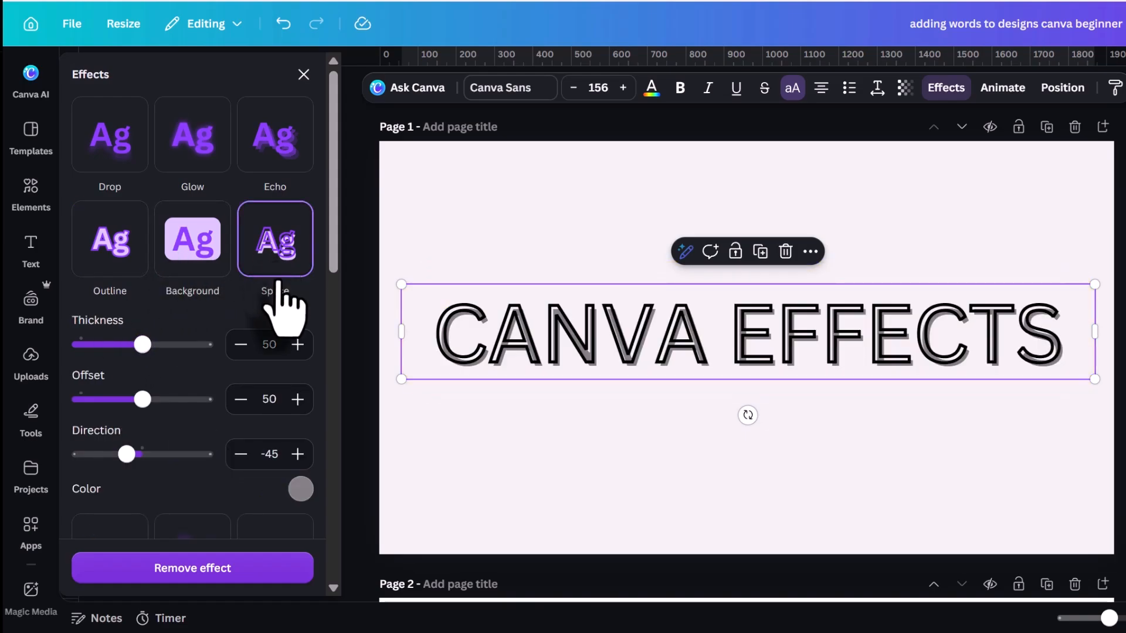
scroll(193, 381, down, 5)
click(122, 462)
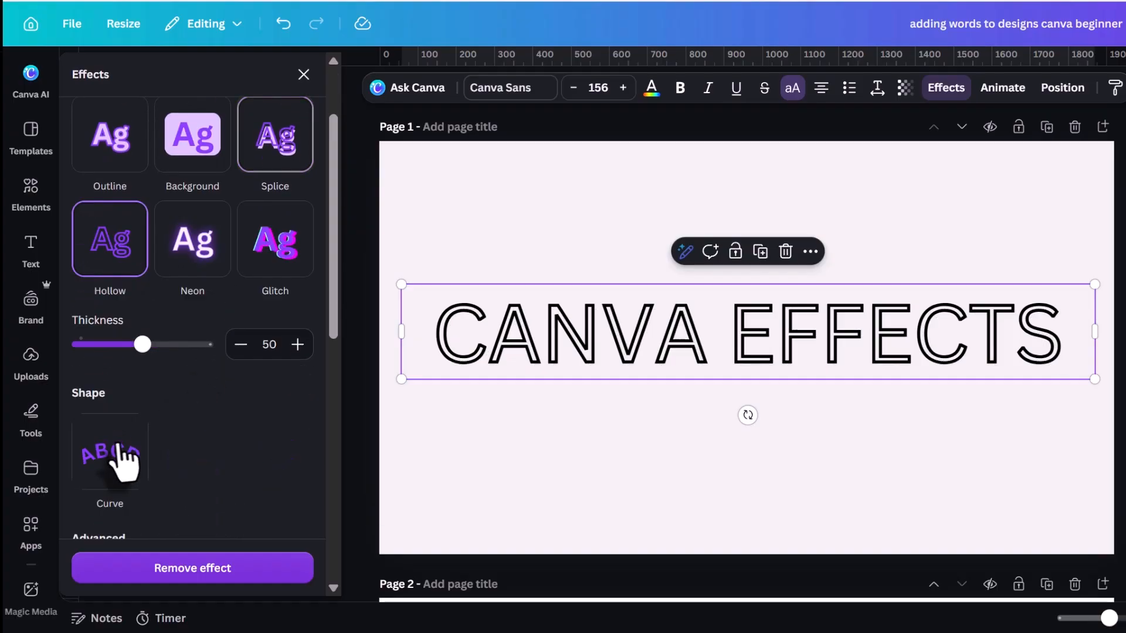
click(193, 258)
click(284, 255)
- Apply the Curve shape to the text and remove it again
scroll(263, 322, down, 4)
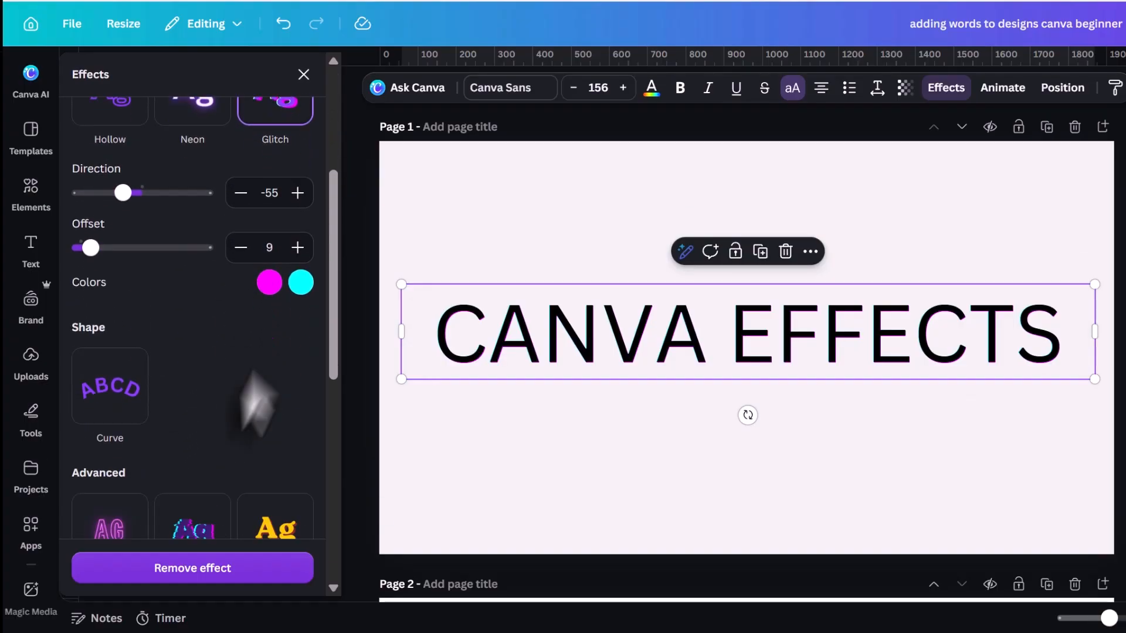
click(120, 258)
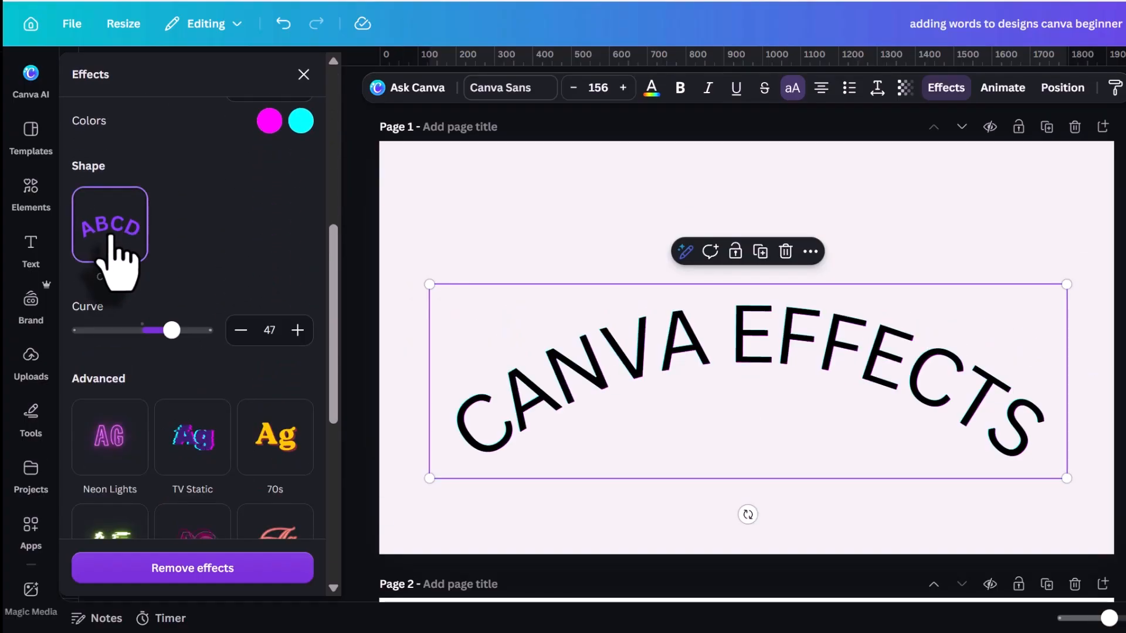
click(117, 258)
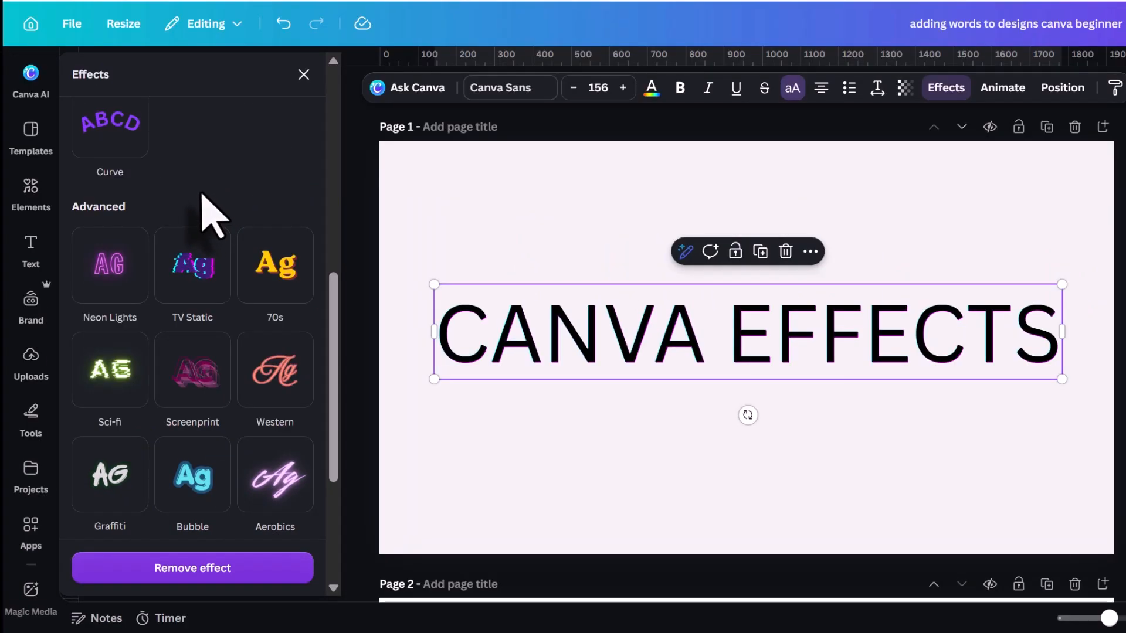
- Try the Neon Lights, TV Static and 70s advanced effects on the text
click(115, 290)
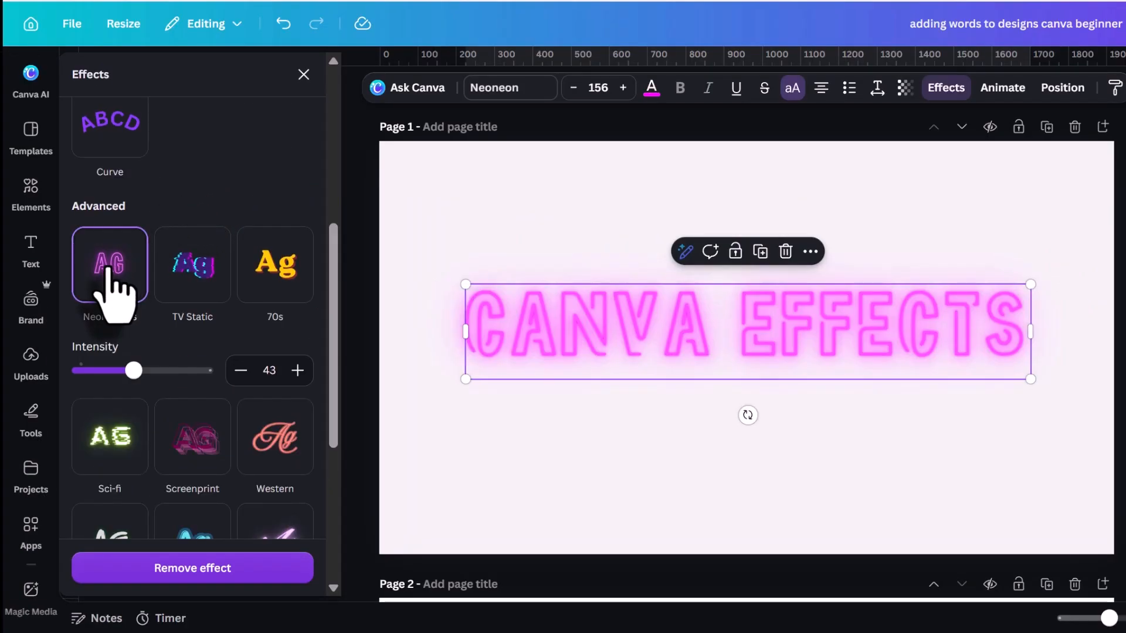
click(194, 273)
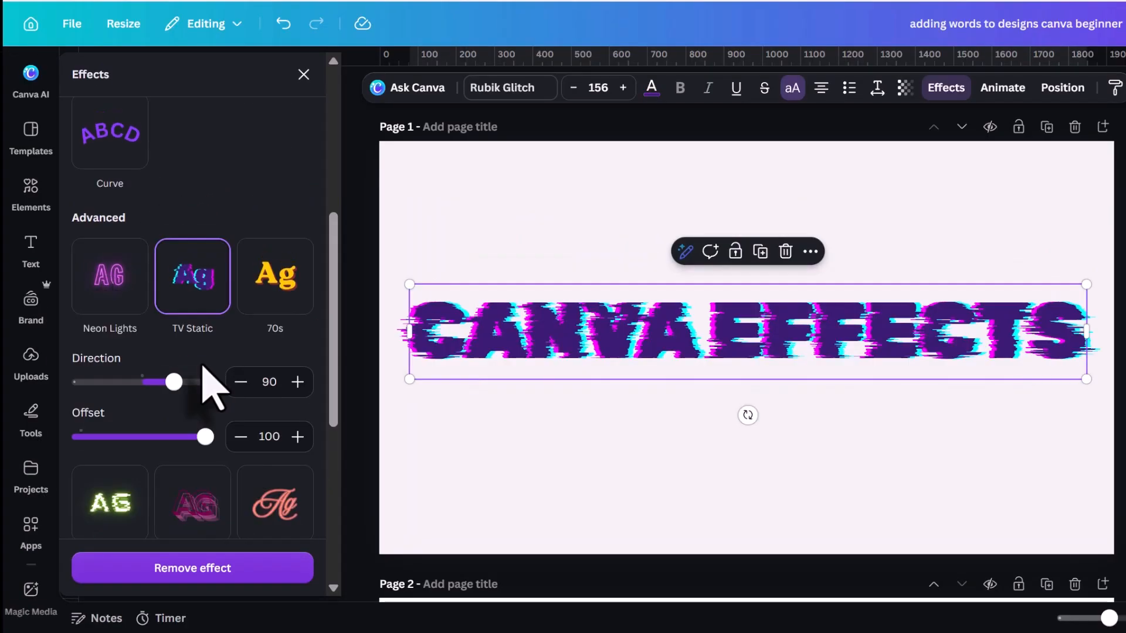
click(278, 285)
- Try the Sci-fi and Western advanced effects, then apply Graffiti to the text
scroll(101, 410, down, 2)
click(114, 420)
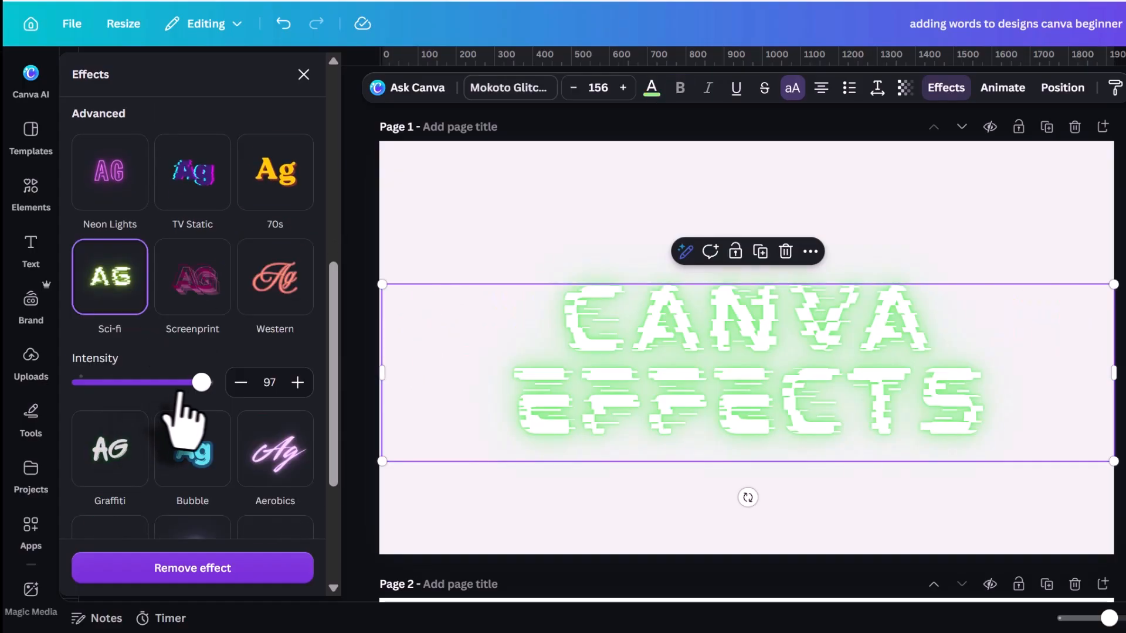
click(274, 286)
click(140, 447)
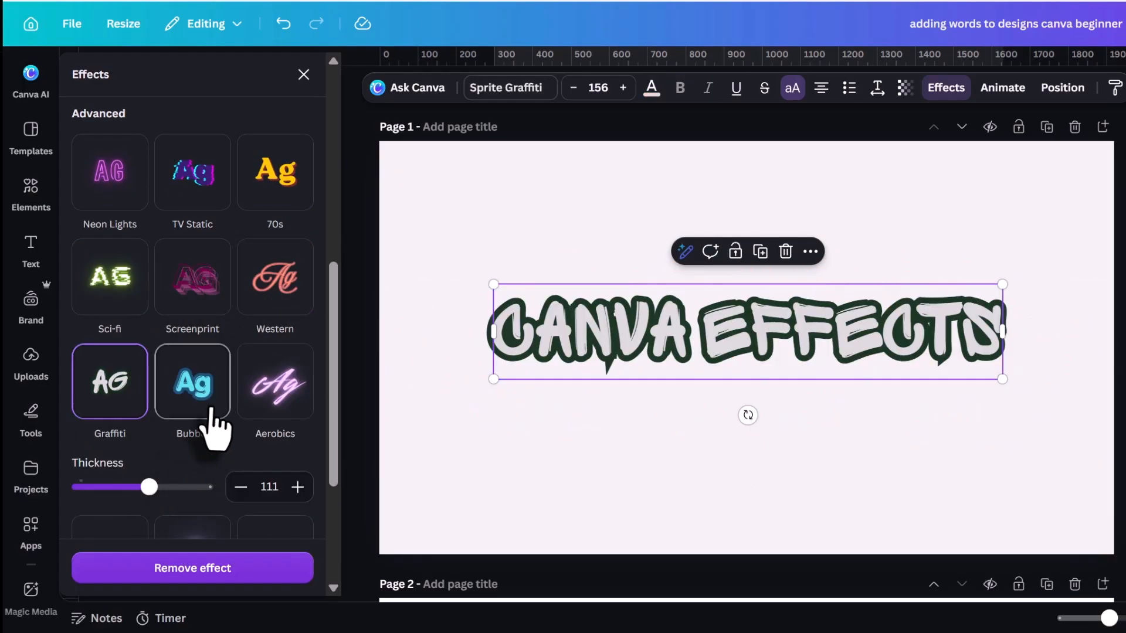
- Try the Aerobics, Arcade, Cosmic and Pixel advanced effects on the text in turn
click(281, 390)
scroll(114, 411, down, 3)
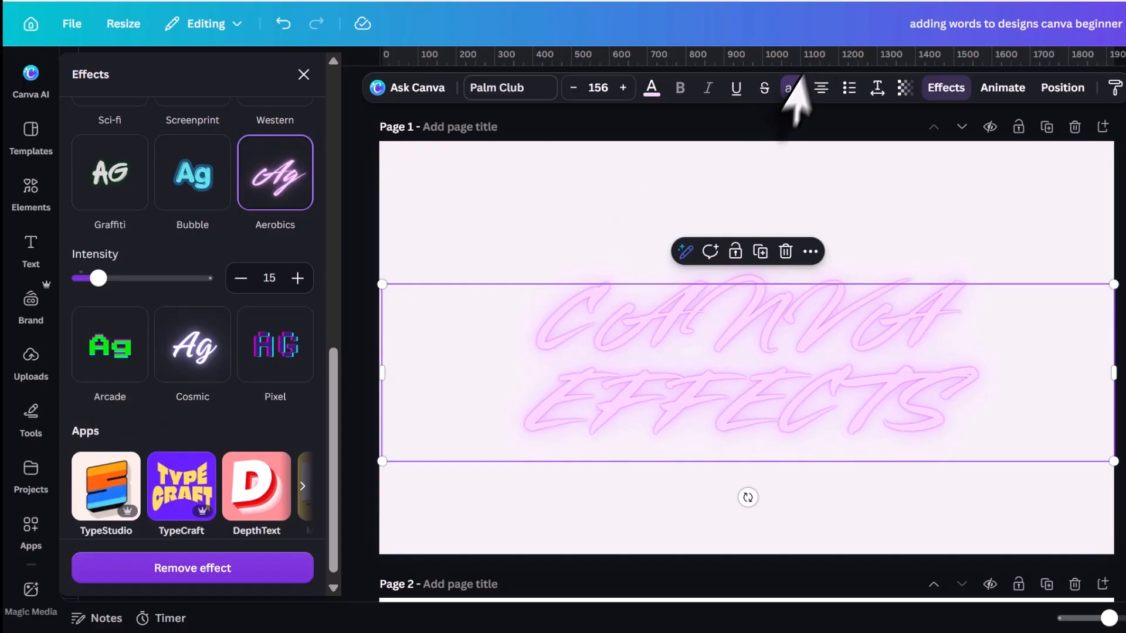
click(791, 88)
click(108, 342)
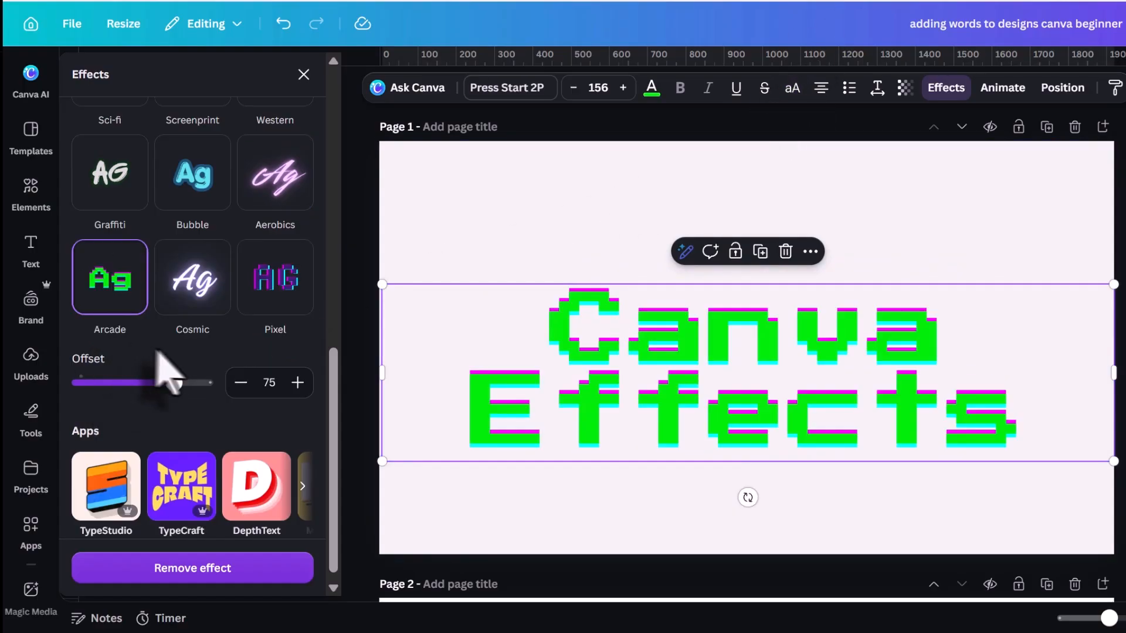
click(202, 293)
click(282, 298)
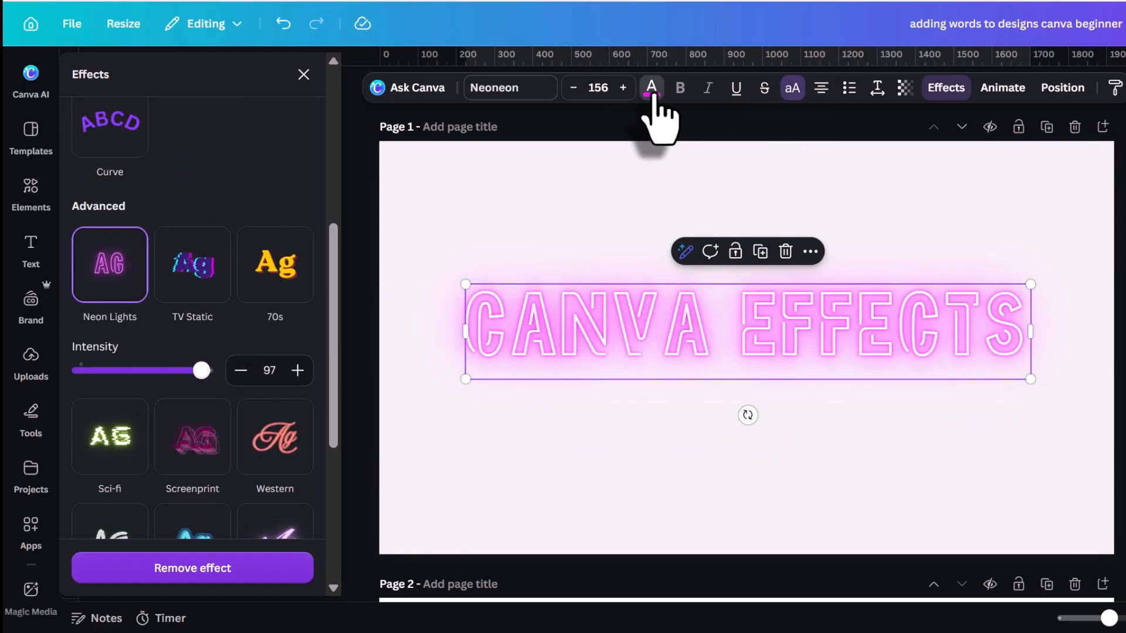
click(651, 89)
click(158, 190)
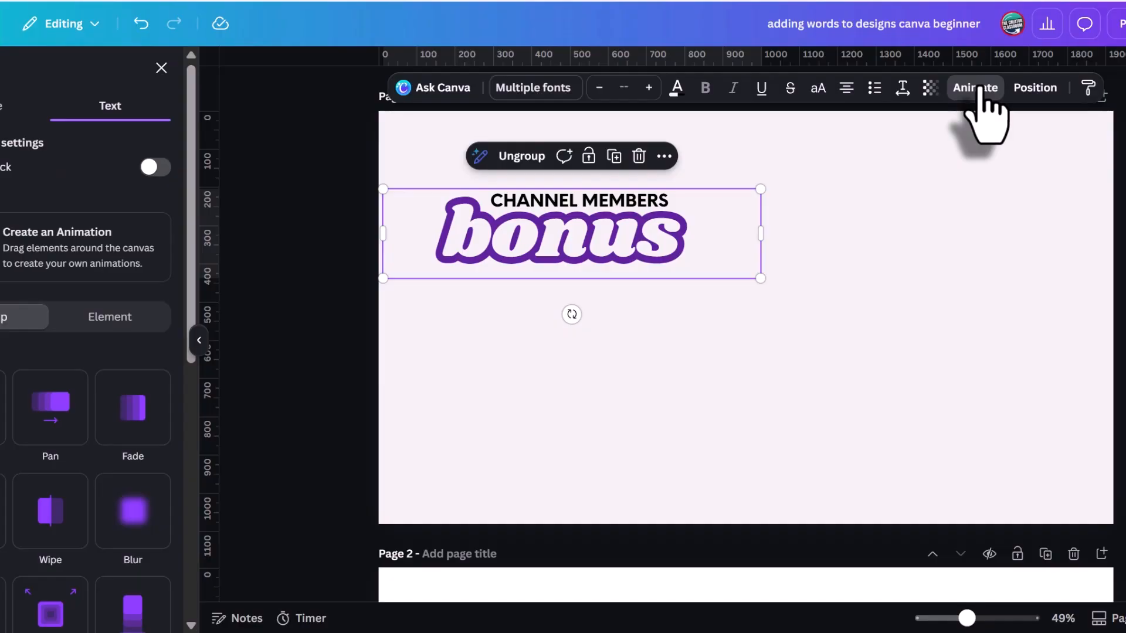
- Apply the Blur animation to the CHANNEL MEMBERS bonus group
click(132, 407)
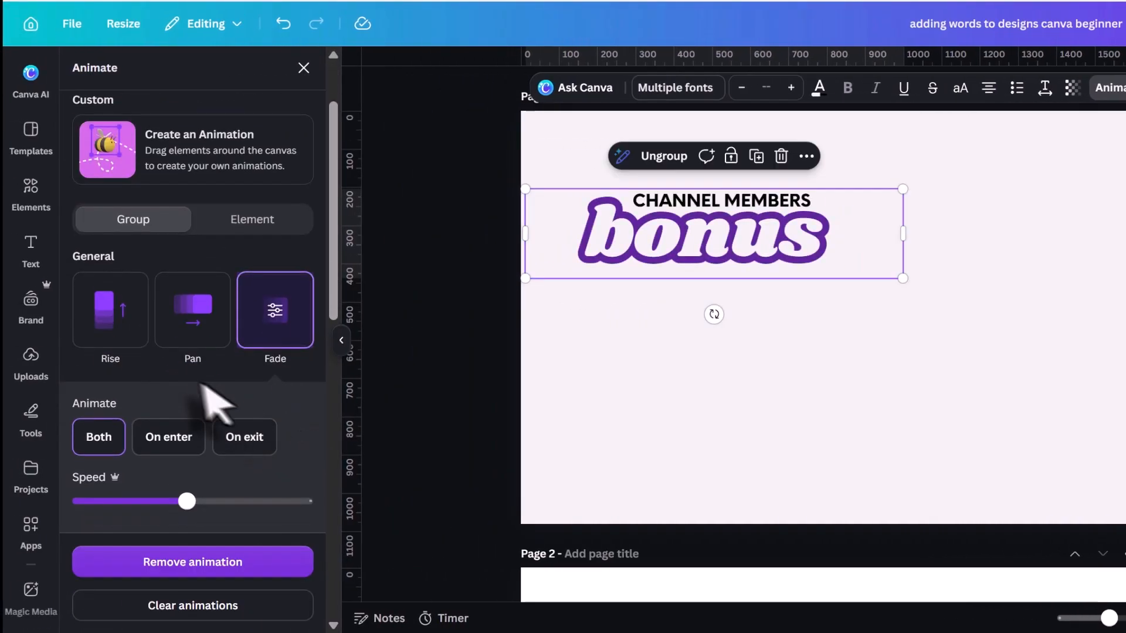
click(209, 340)
scroll(214, 366, down, 2)
scroll(246, 434, down, 4)
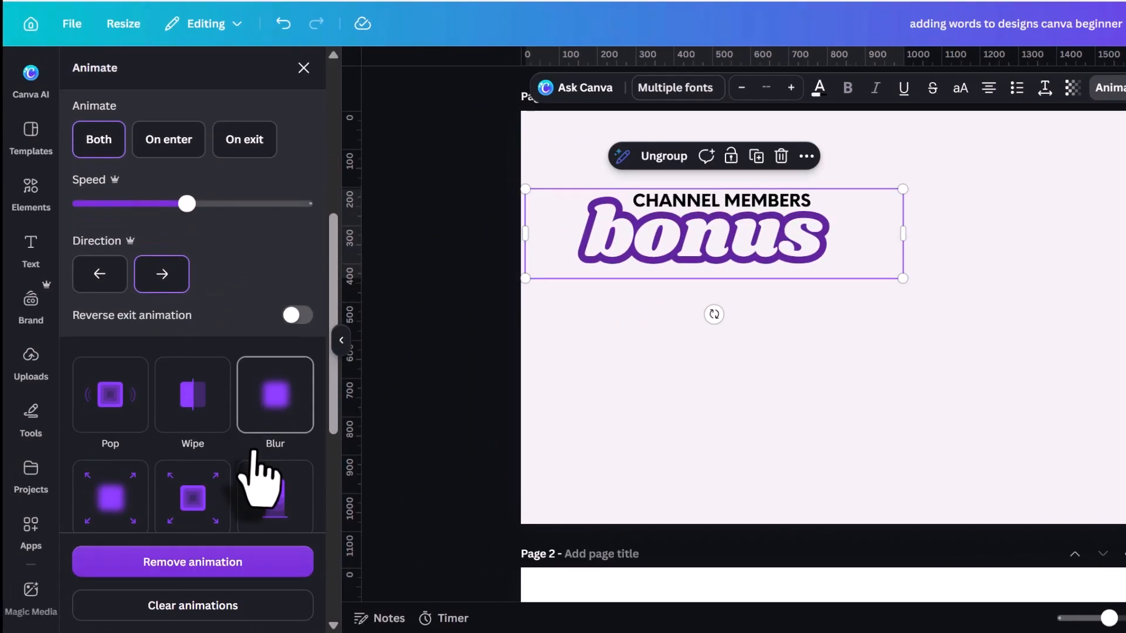
click(275, 424)
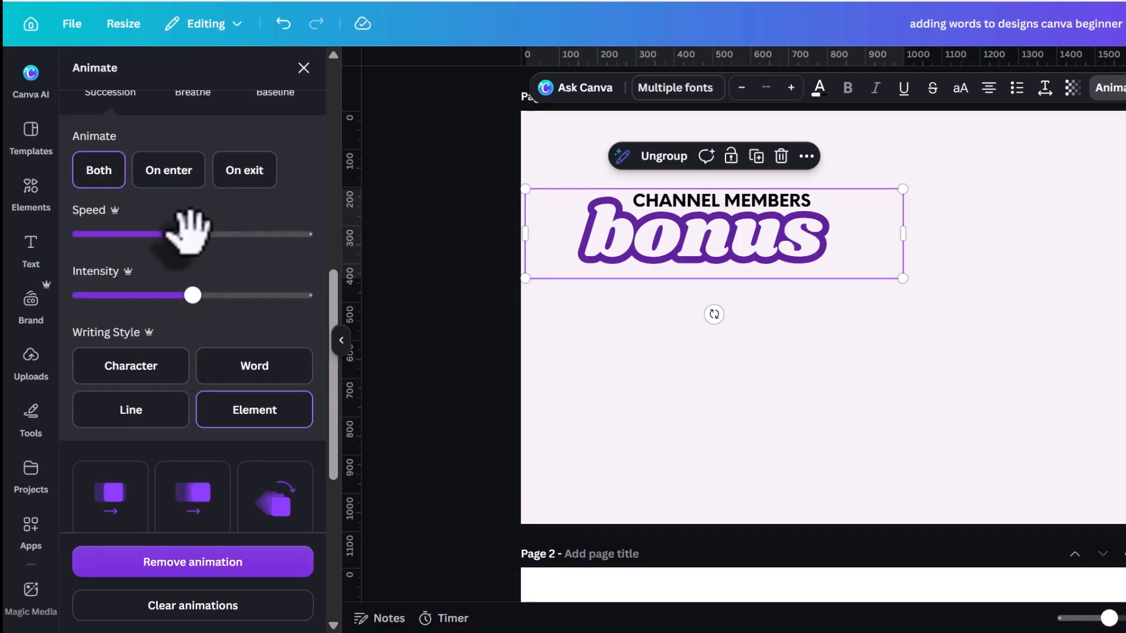
- Lower the Blur speed, raise its intensity to maximum and set the writing style to Word
drag(271, 235, 282, 234)
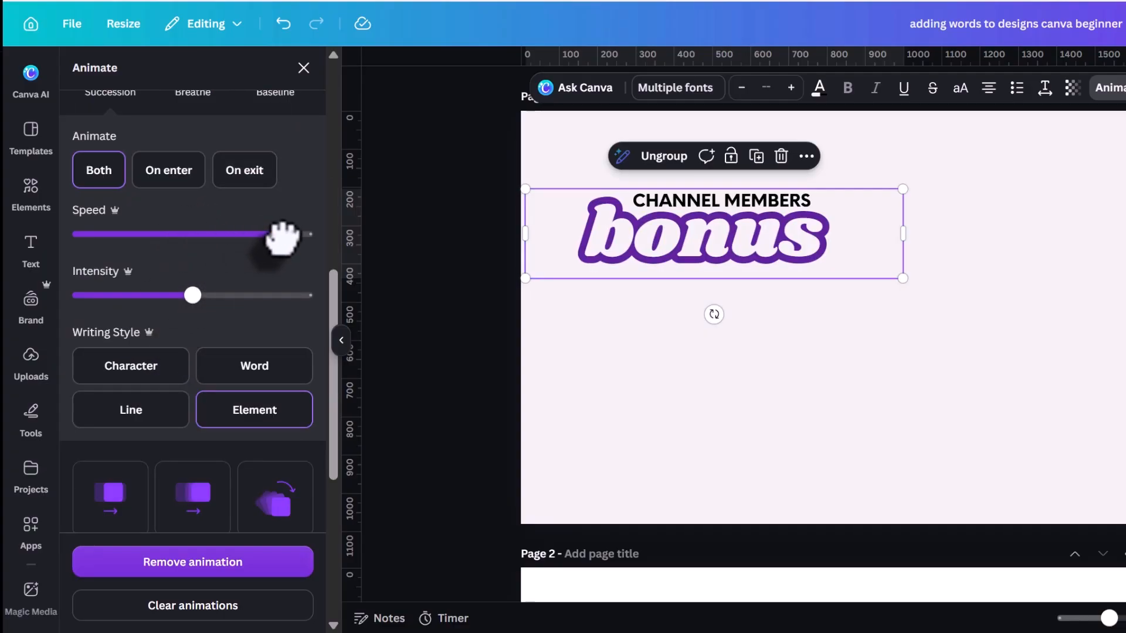
drag(134, 234, 100, 232)
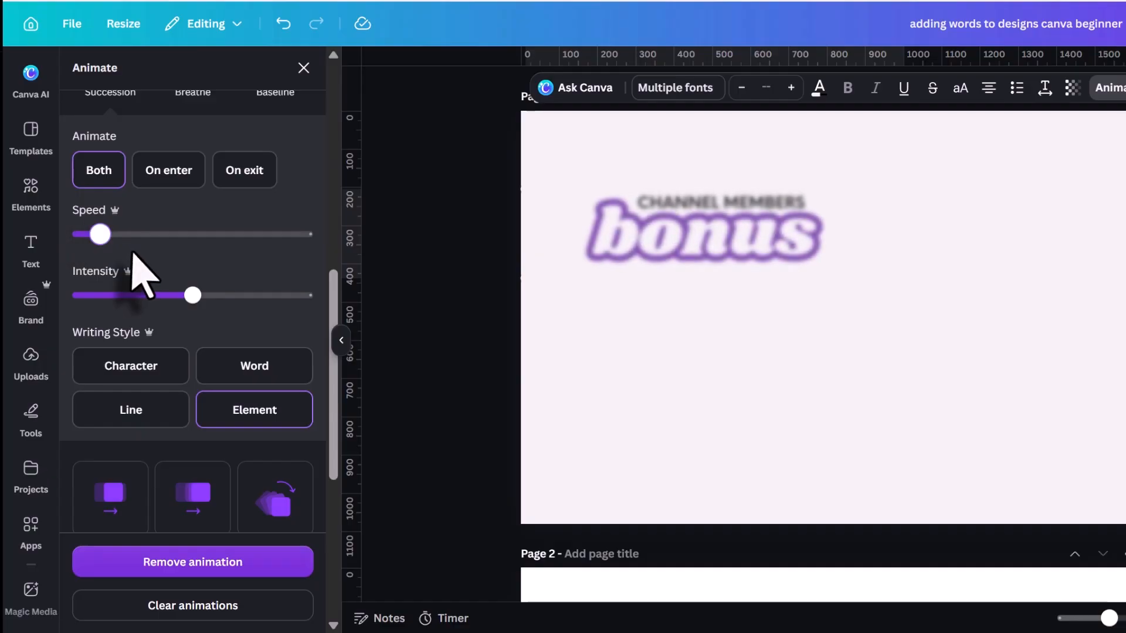
drag(193, 295, 275, 296)
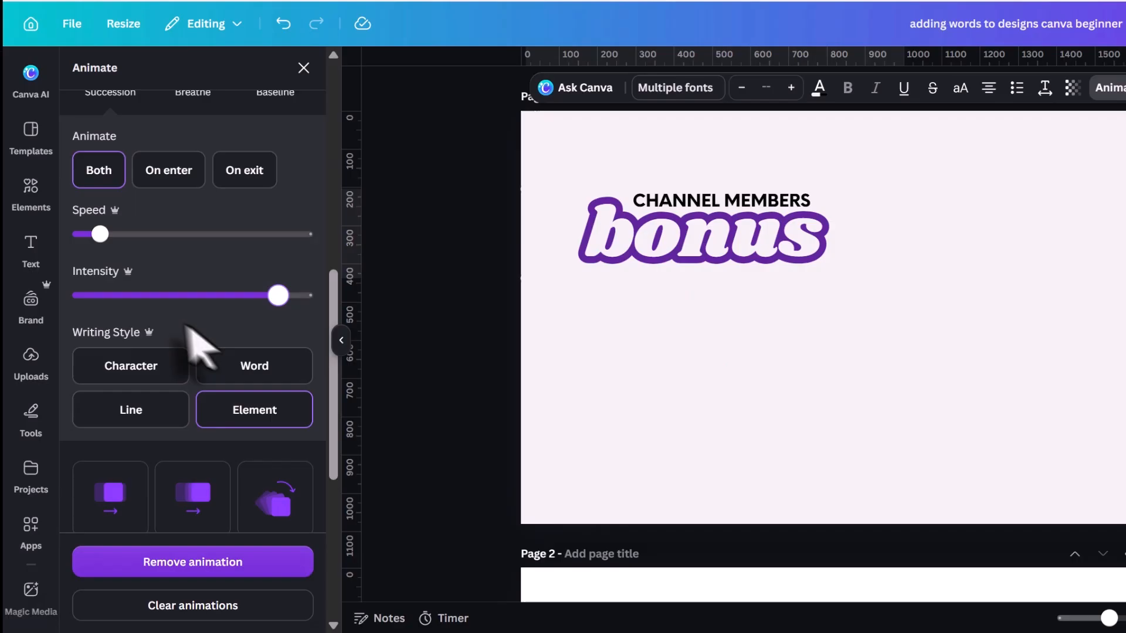
scroll(186, 324, down, 2)
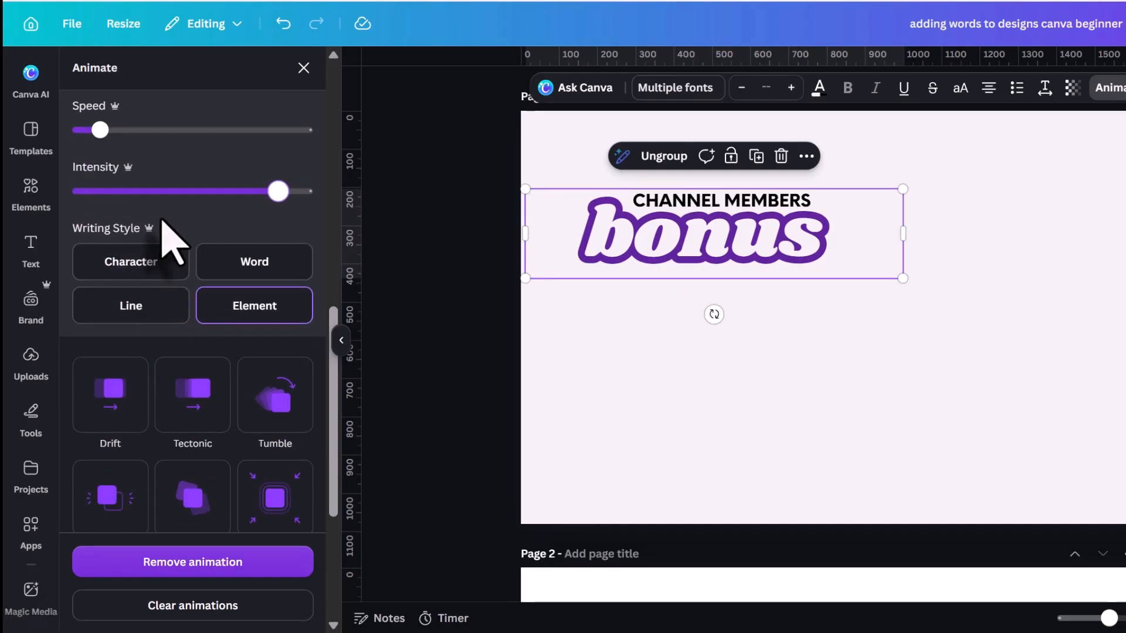
click(141, 264)
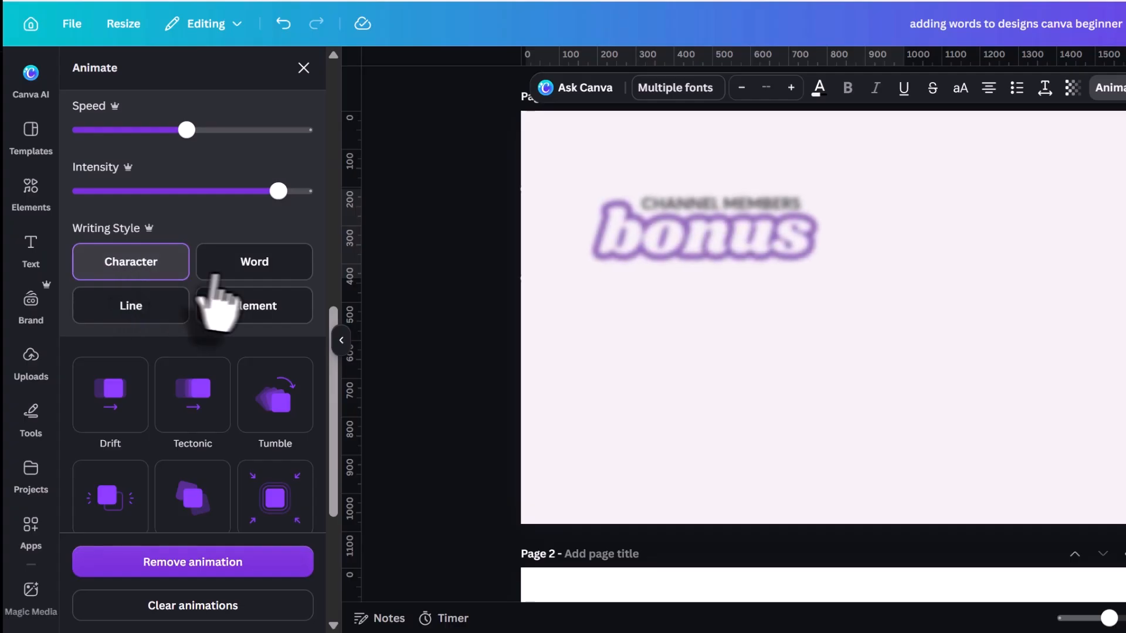
click(258, 261)
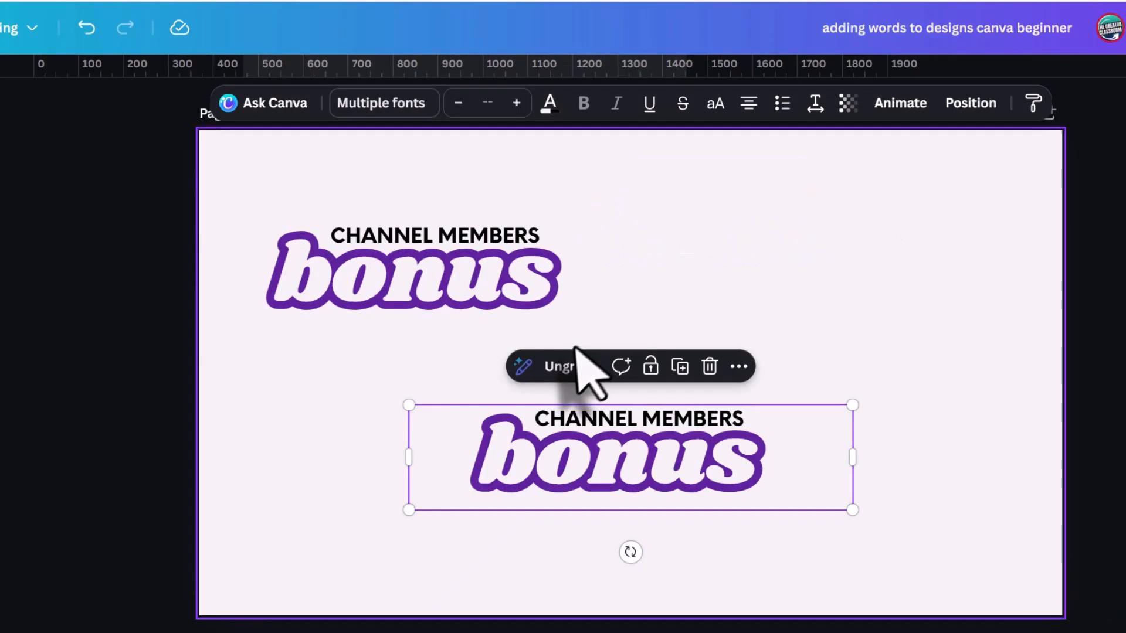
- Ungroup the second CHANNEL MEMBERS bonus lockup and reselect its text parts
click(569, 367)
click(988, 472)
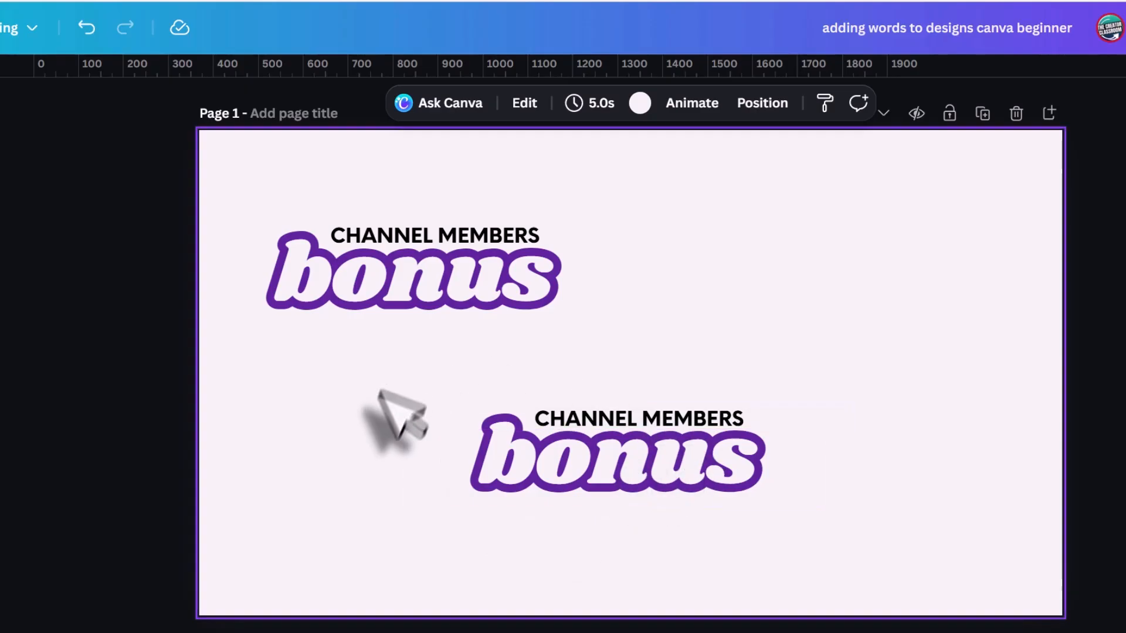
drag(367, 277, 410, 267)
click(800, 540)
drag(916, 514, 453, 366)
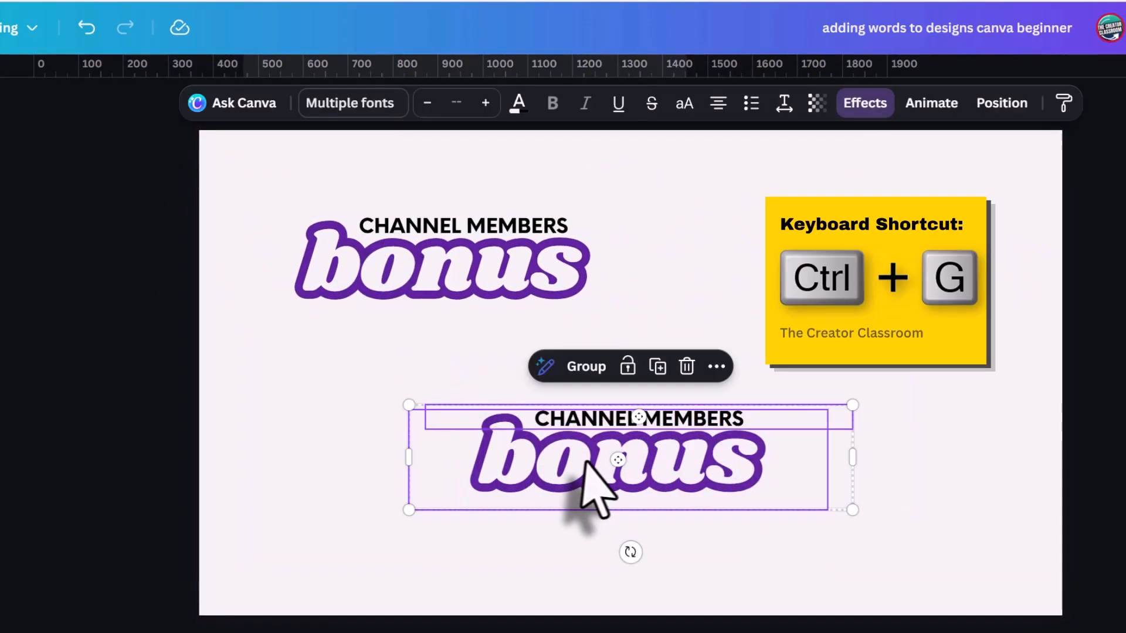
click(586, 366)
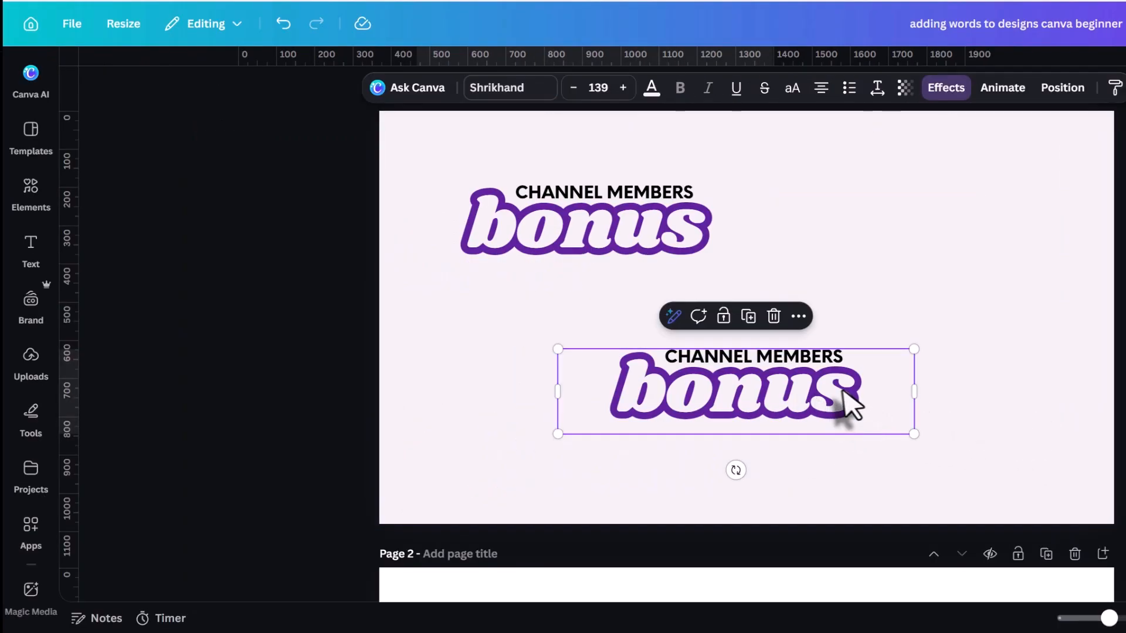
- Select both text layers in the Layers list and group them together
click(1056, 87)
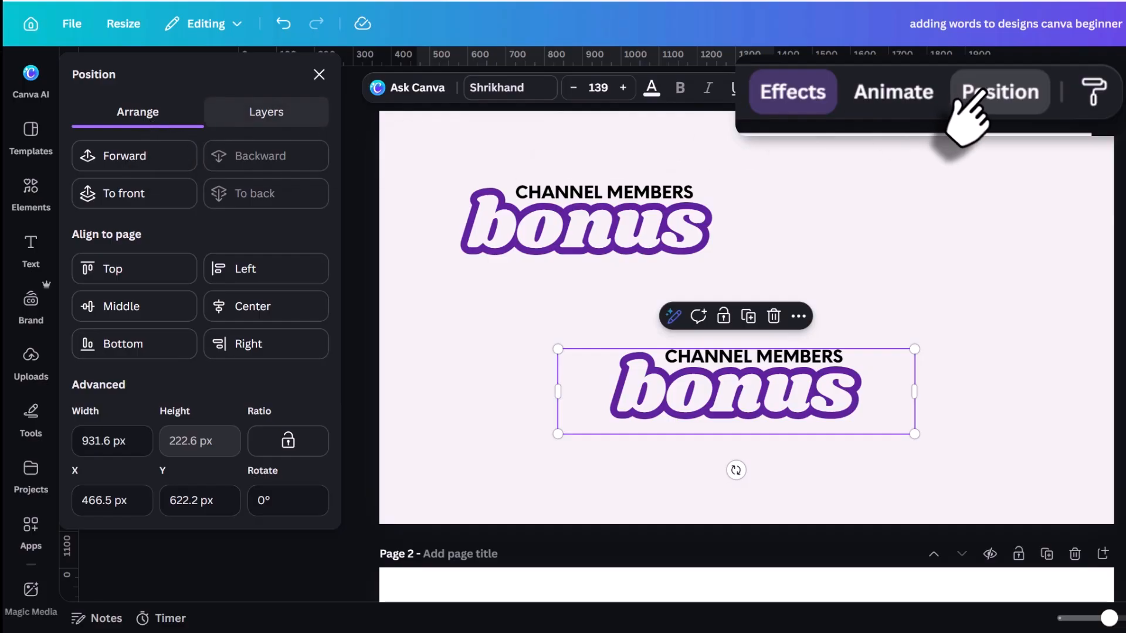
click(266, 111)
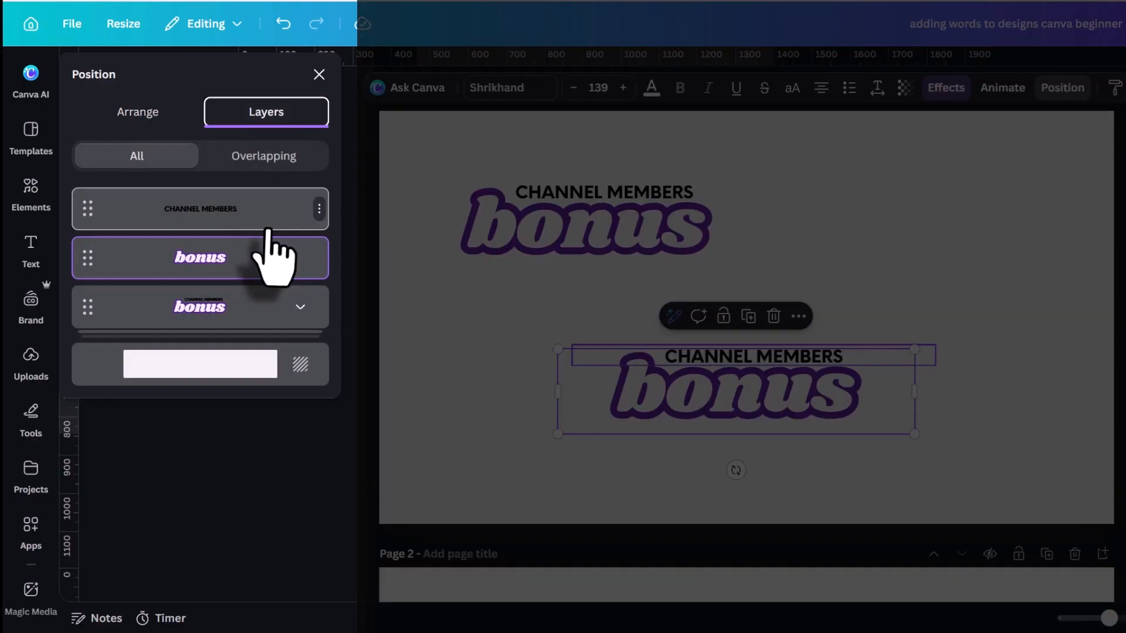
shift+click(259, 220)
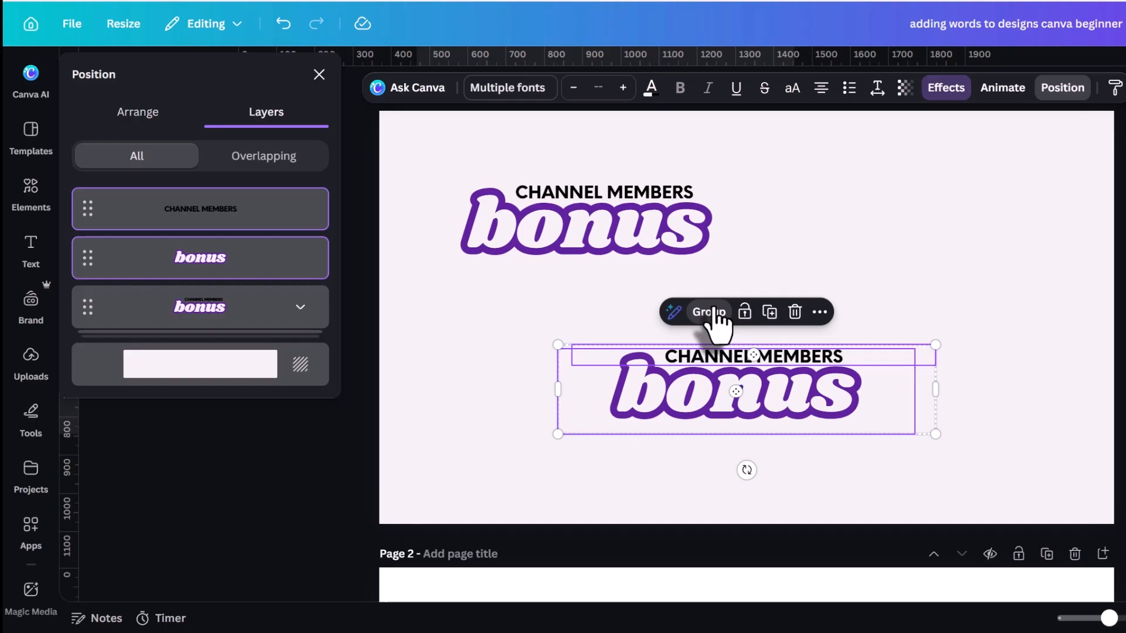
click(710, 311)
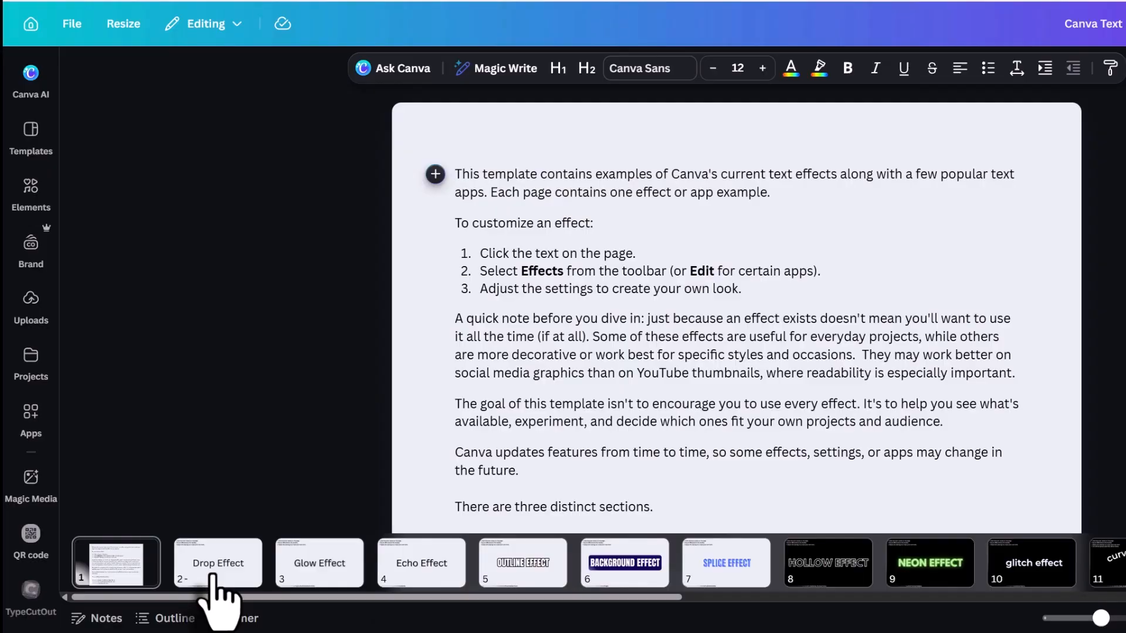
- Page through the slides of the Canva Text Effects Playground design
click(212, 578)
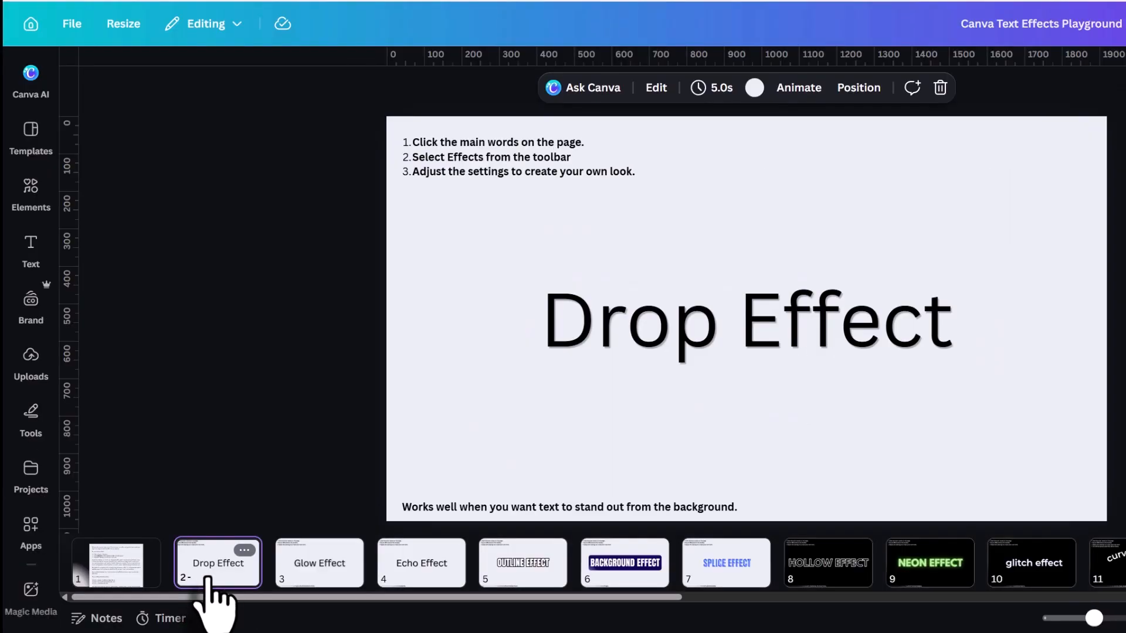
key(Right)
key(Right)
key(Right)
key(Right)
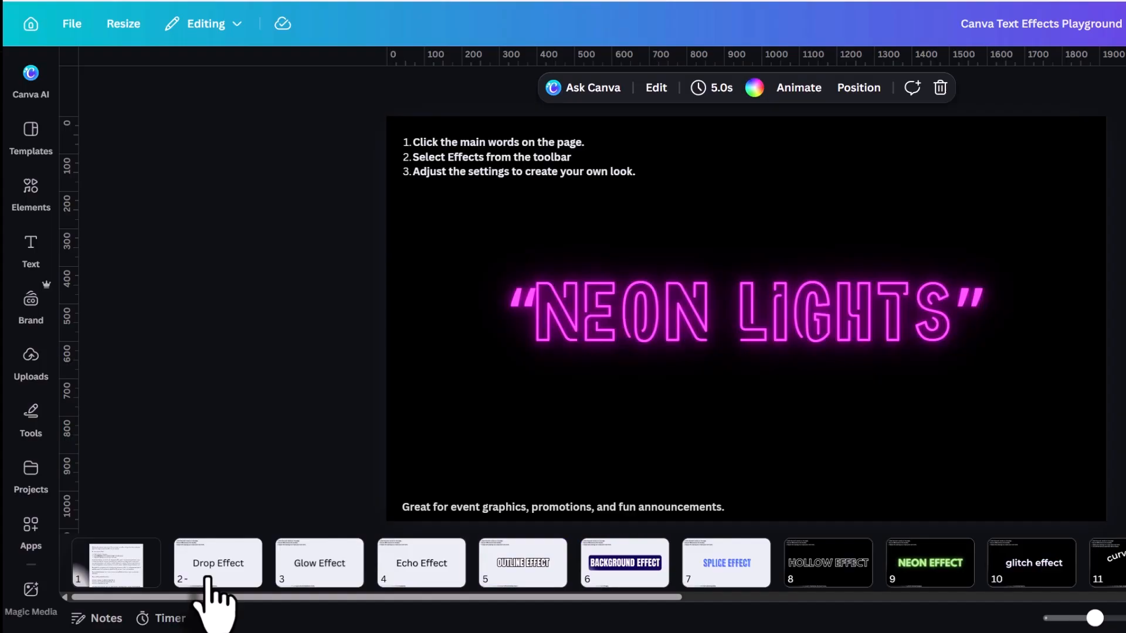
key(Right)
key(Right)
key(Right)
key(Right)
key(Right)
key(Right)
key(Right)
key(Right)
key(Right)
key(Right)
key(Right)
key(Right)
key(Right)
key(Right)
key(Right)
key(Right)
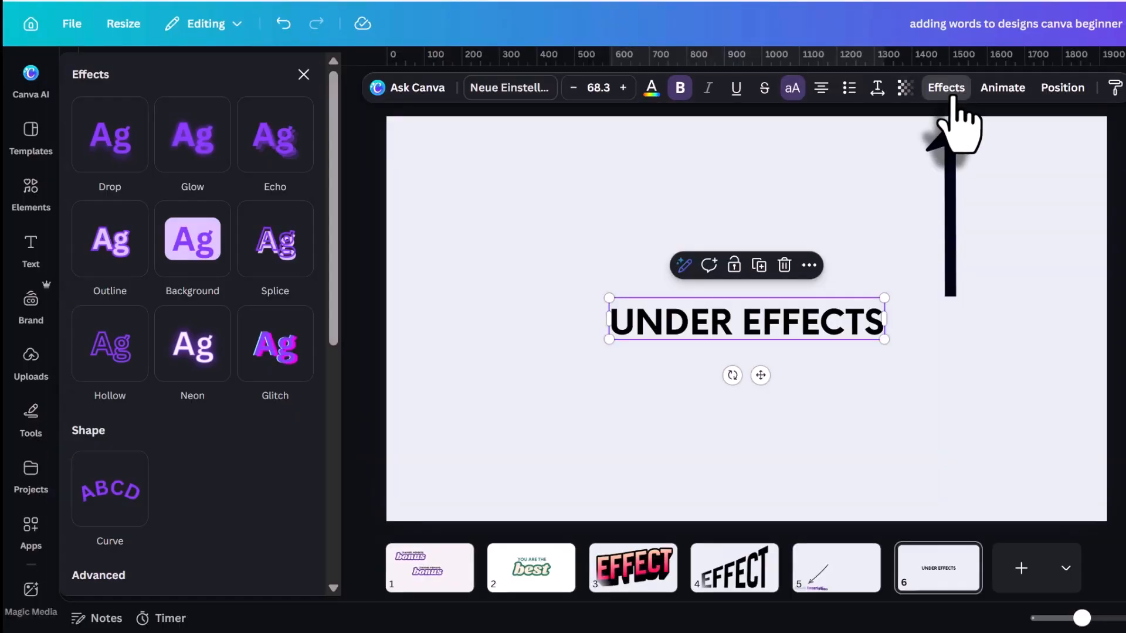
- Open the TypeCraft app from the Effects panel and choose a warp effect
scroll(214, 467, down, 8)
scroll(209, 439, down, 3)
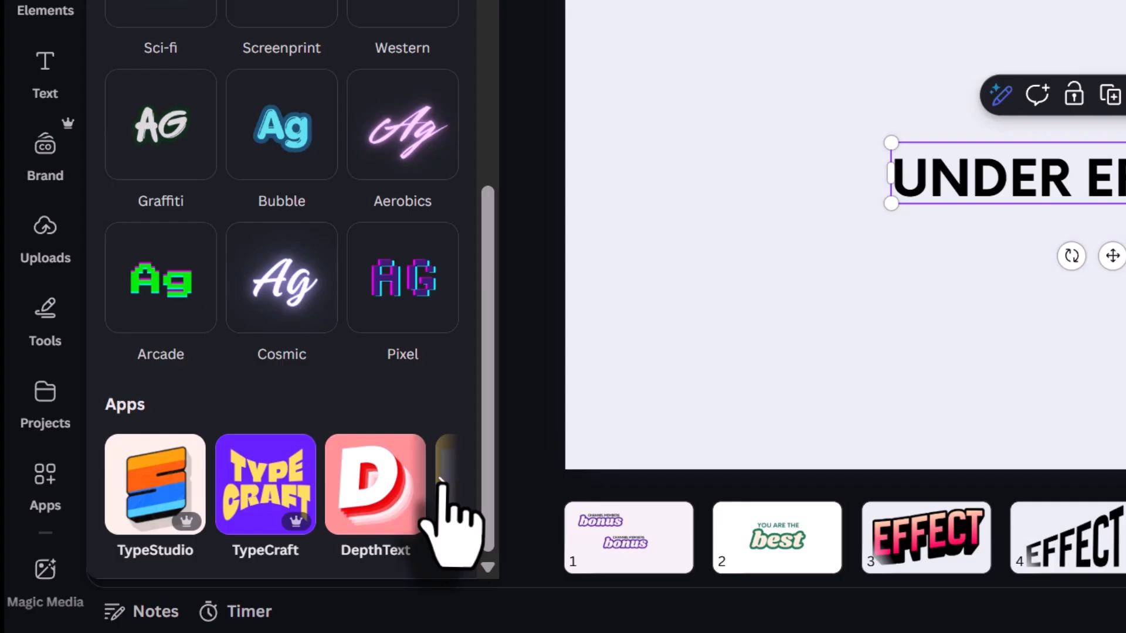
click(443, 485)
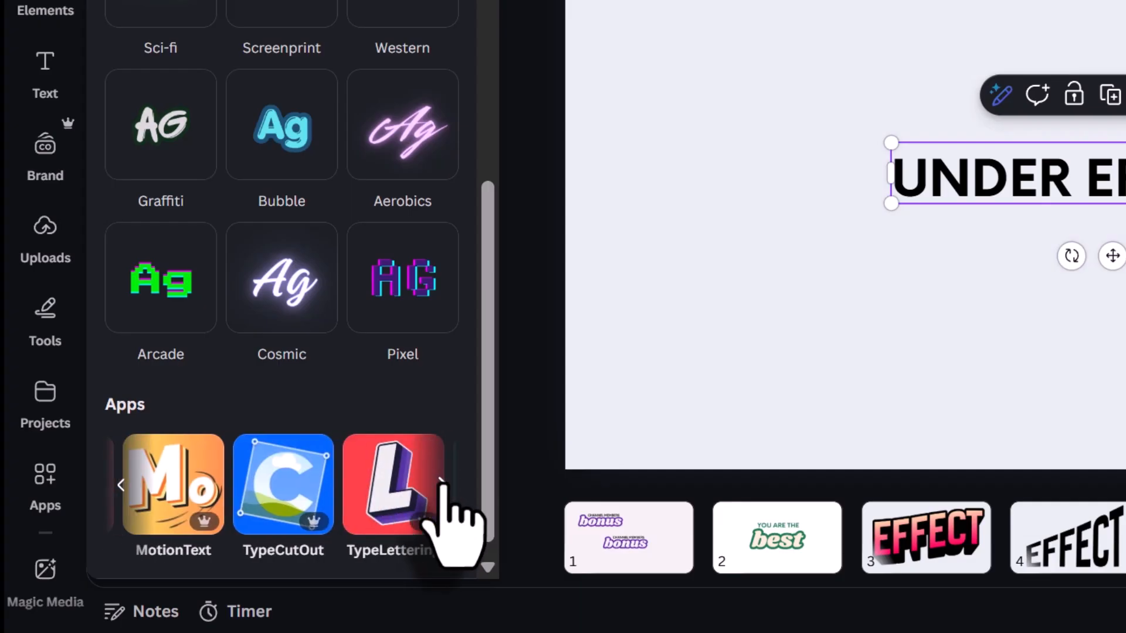
click(443, 485)
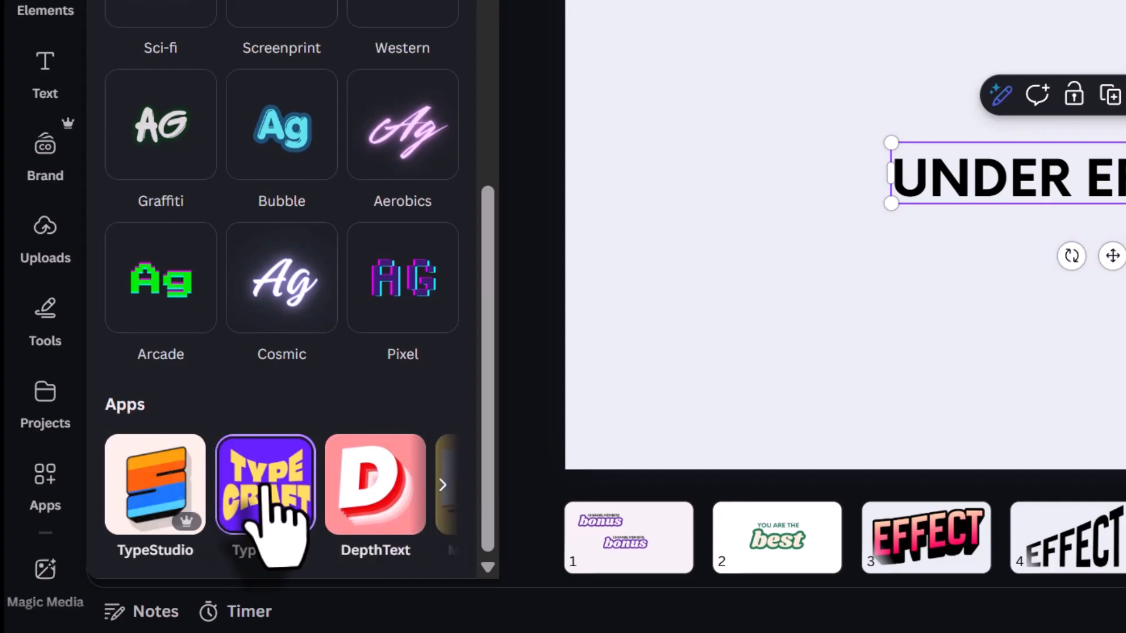
click(264, 485)
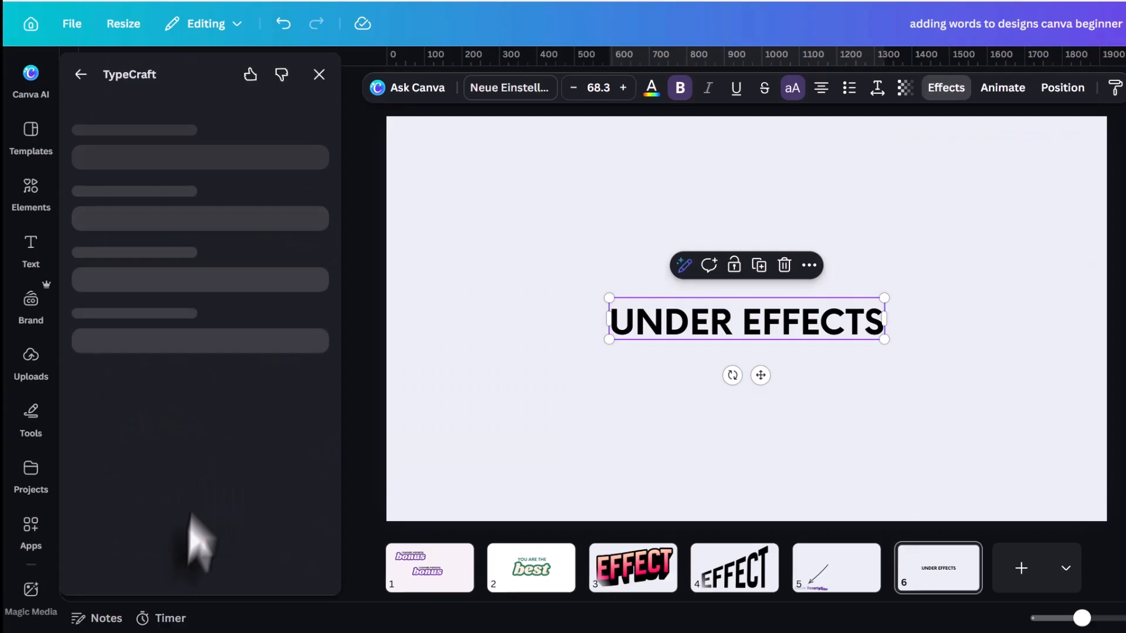
scroll(287, 352, down, 5)
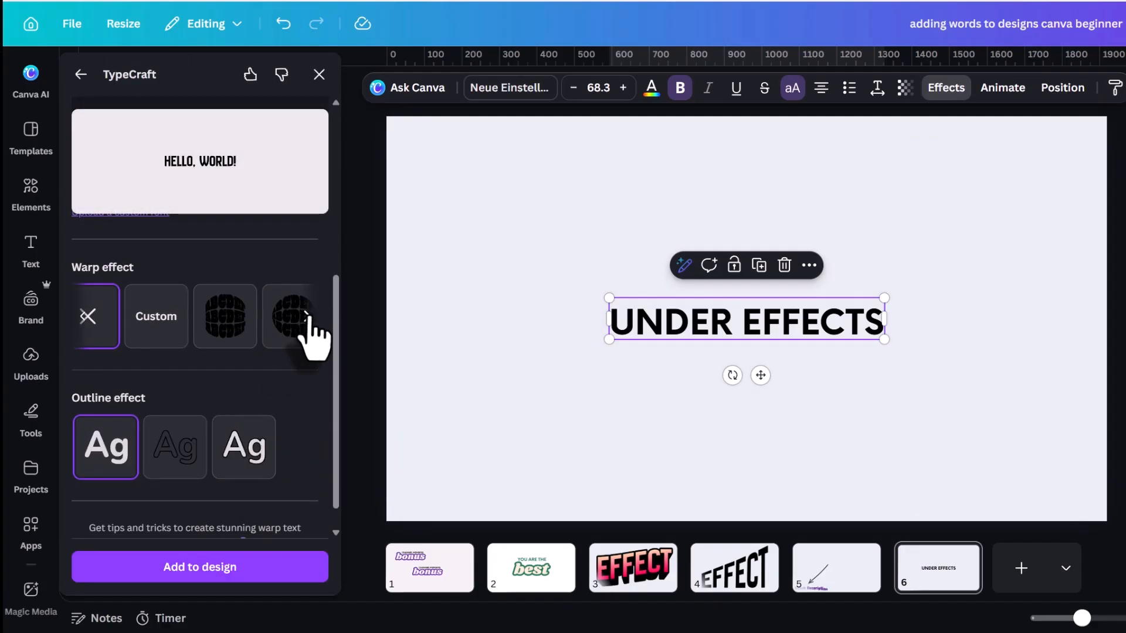
click(306, 316)
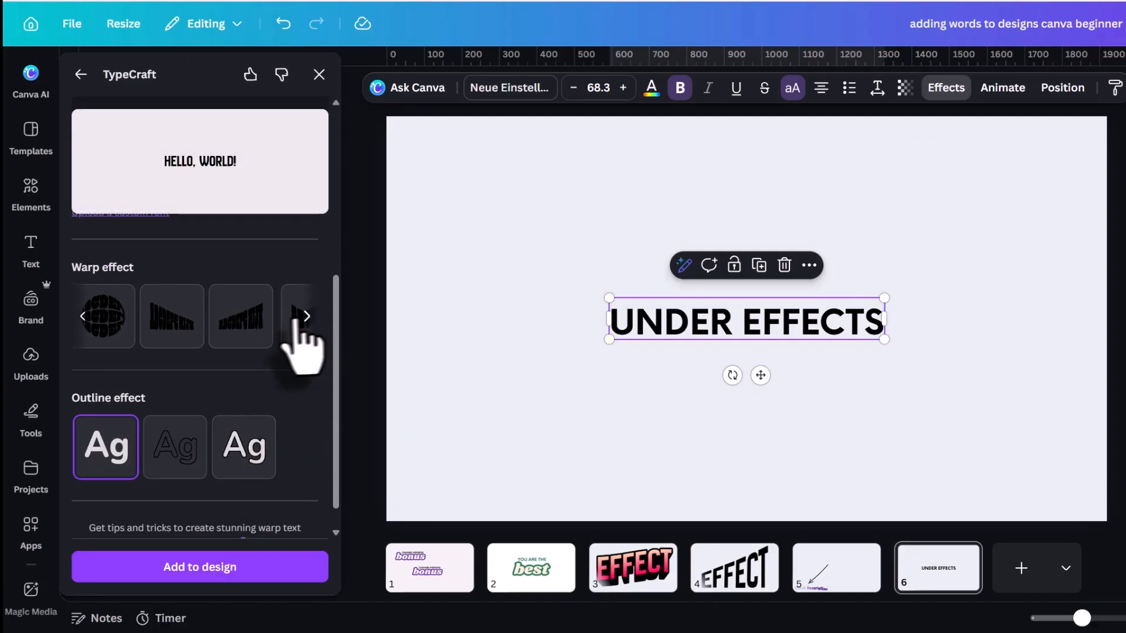
click(251, 324)
- Set the TypeCraft text to "Under Efffects" and add the warped text to the design
scroll(249, 340, up, 5)
drag(161, 415, 44, 410)
text(Under )
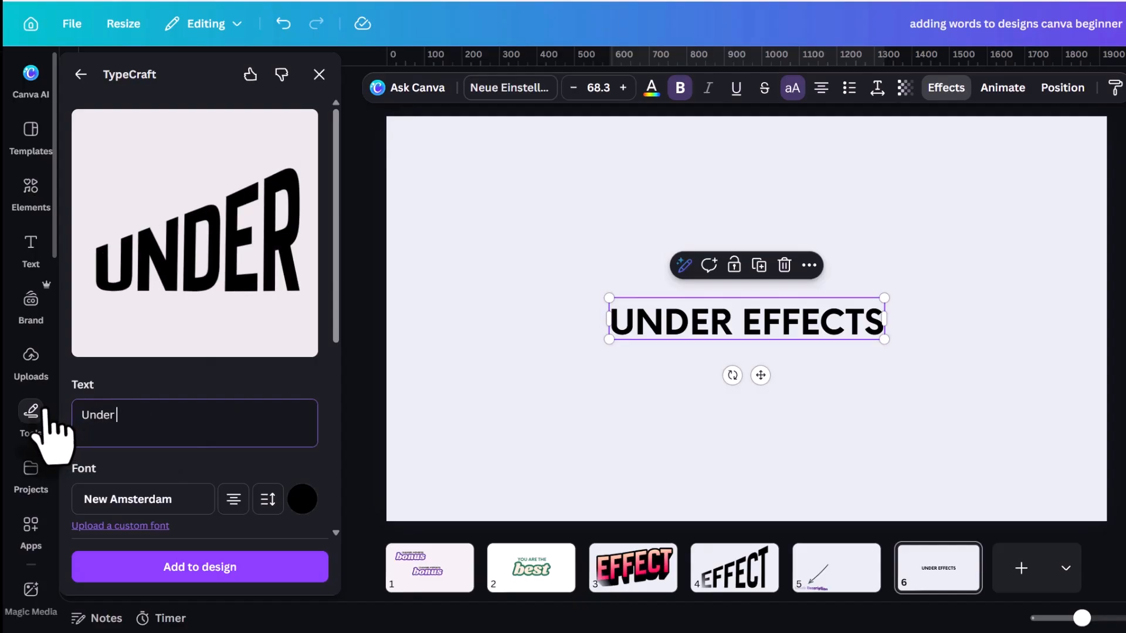
text(Efffects)
click(234, 566)
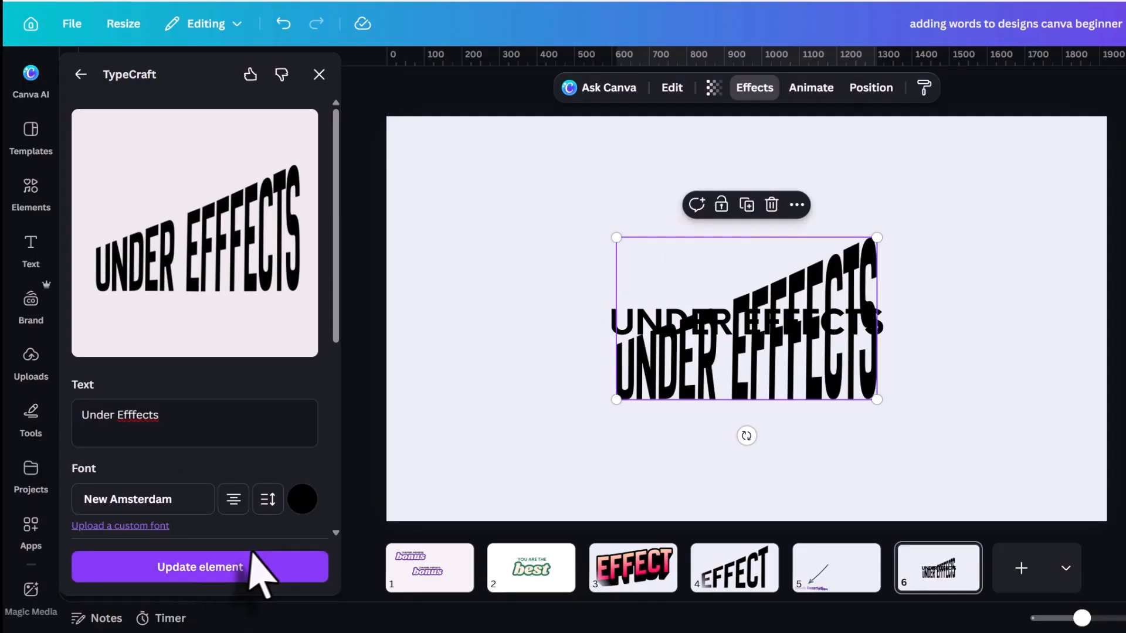
- Browse the text apps in the Text panel and open the full apps list
click(30, 252)
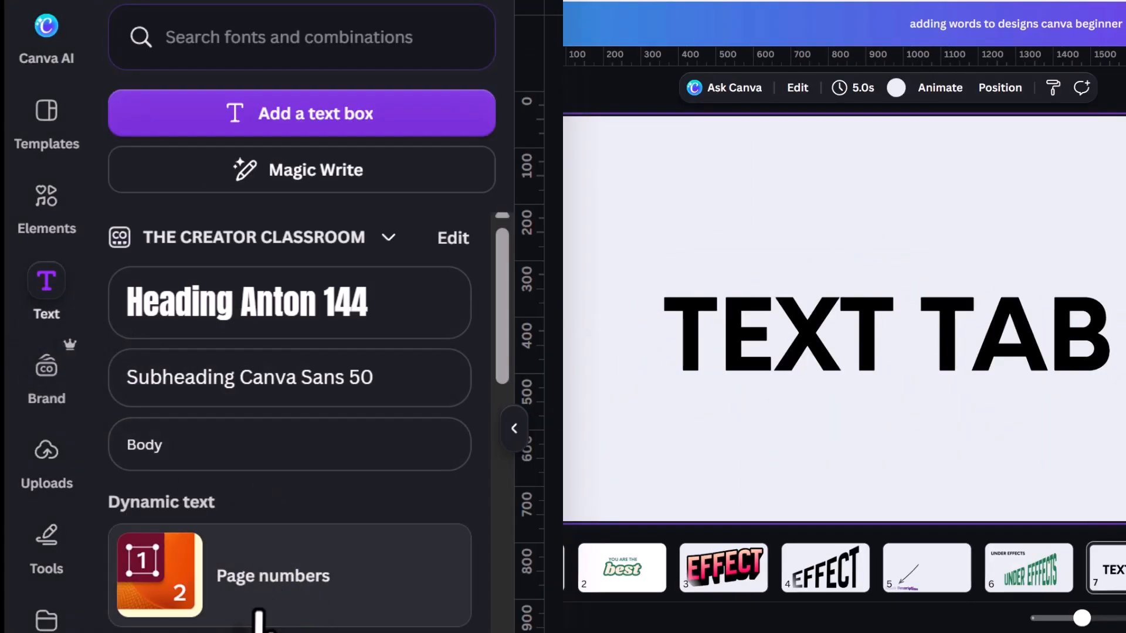
scroll(168, 458, down, 3)
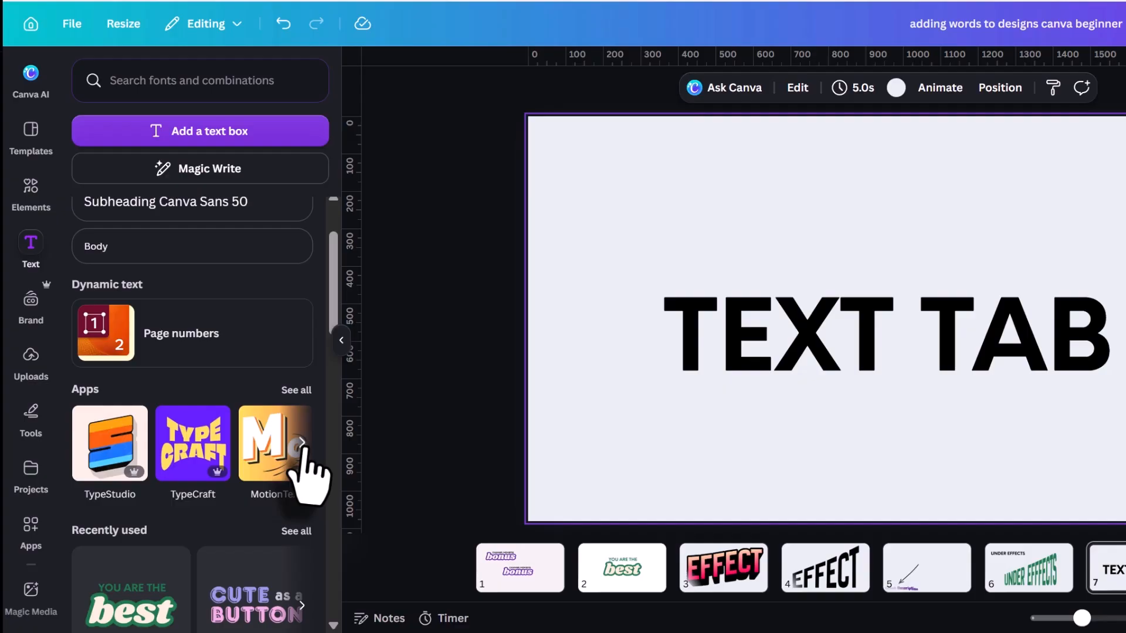
click(302, 443)
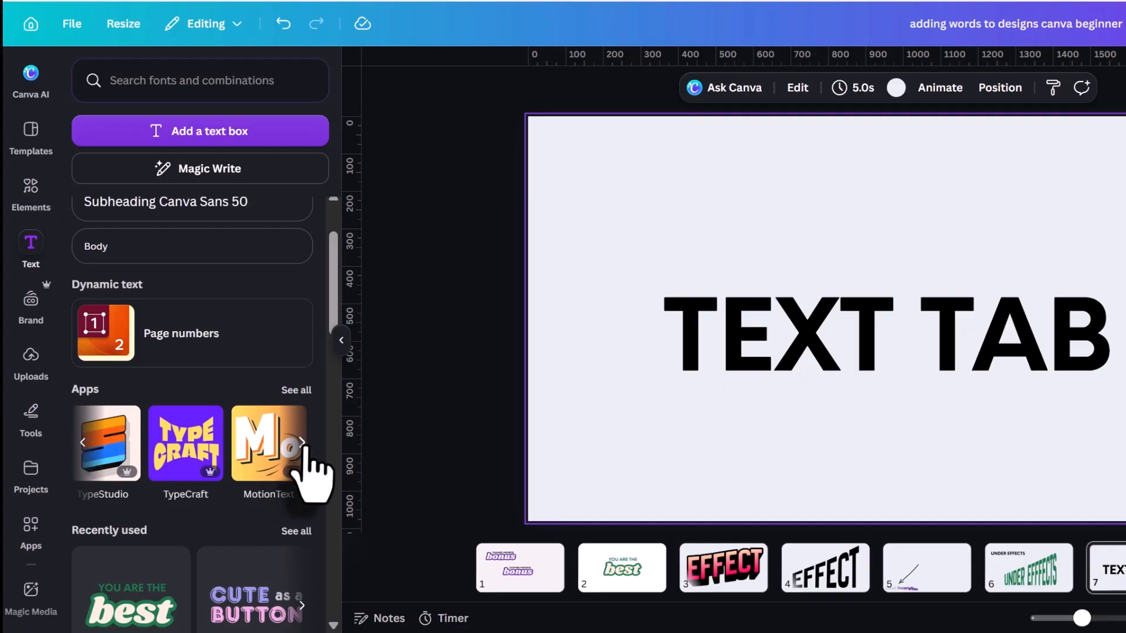
click(302, 443)
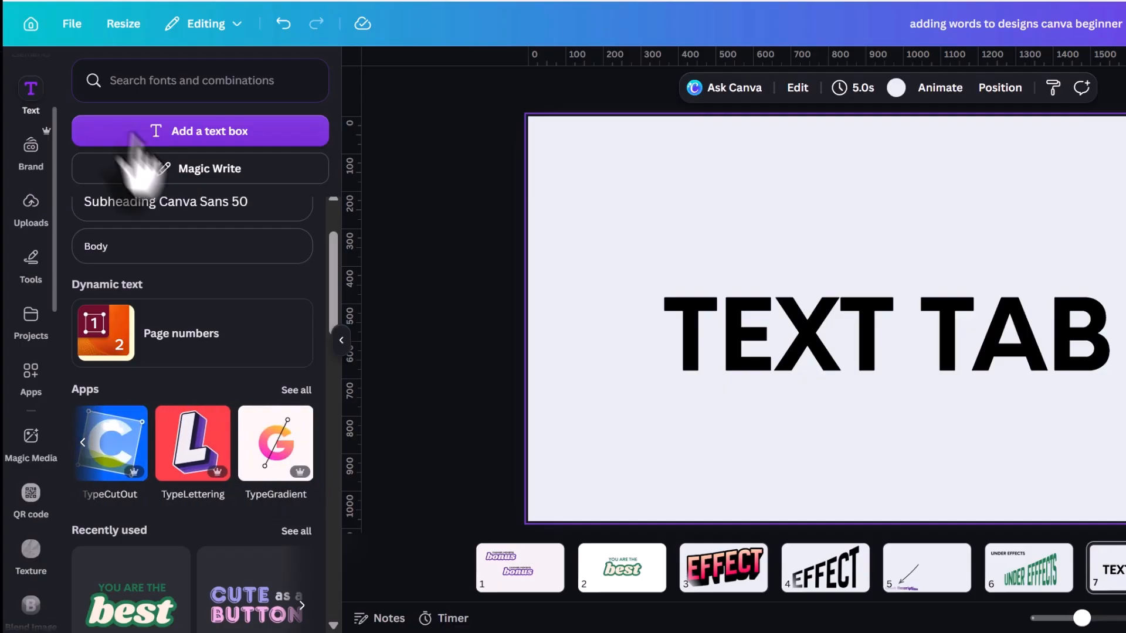
click(296, 391)
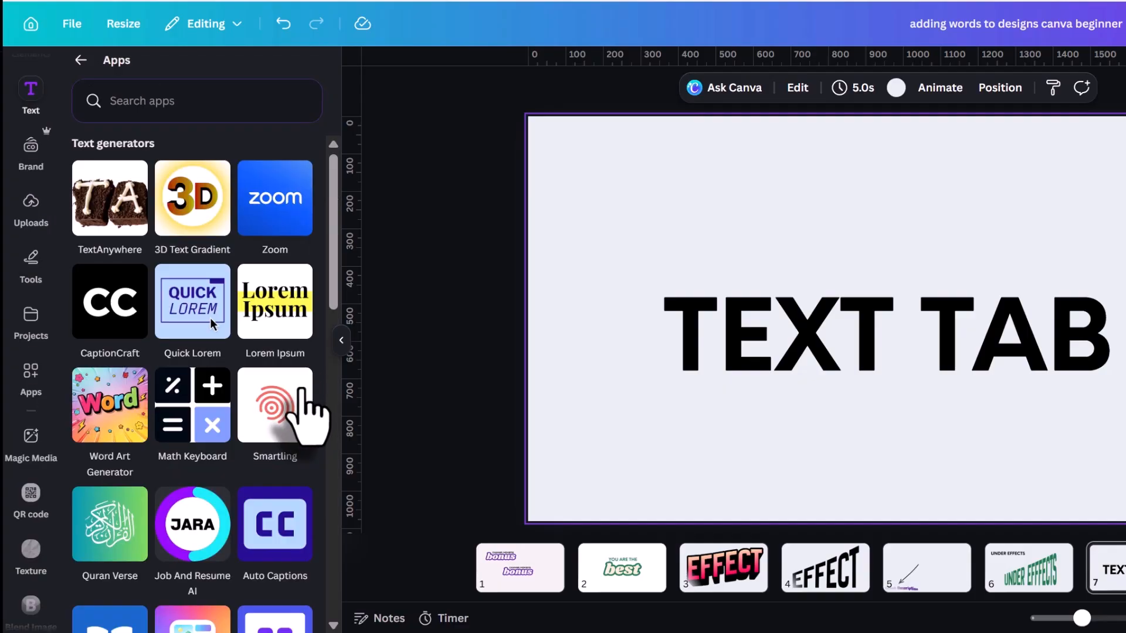
- Open the MotionText app and filter its templates by Bounce
scroll(295, 366, down, 2)
click(81, 60)
click(109, 458)
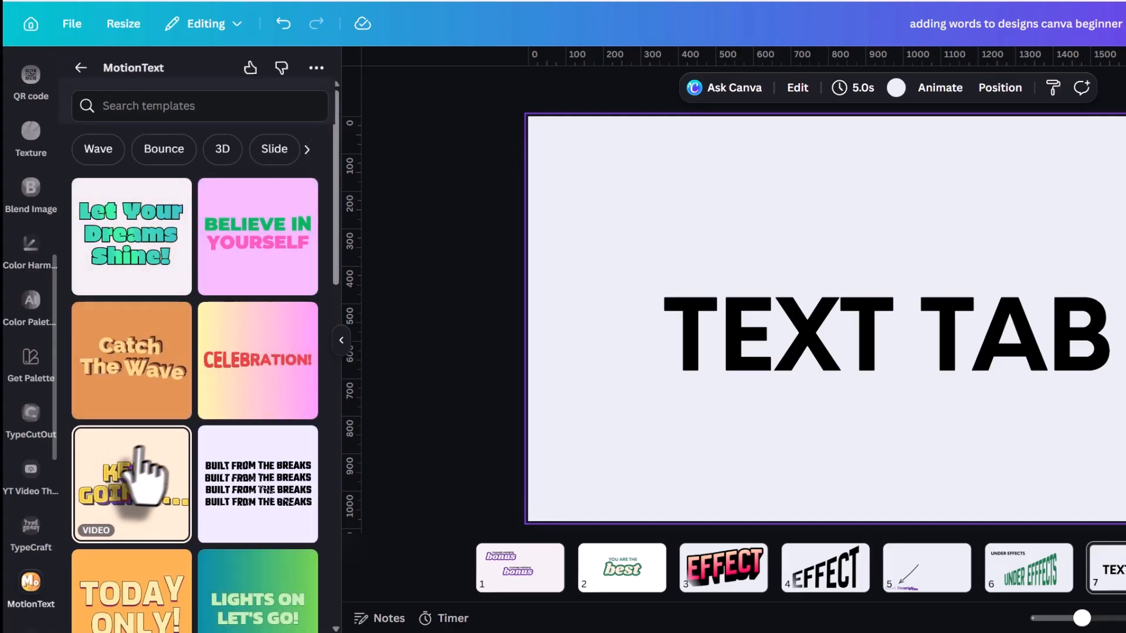
click(165, 148)
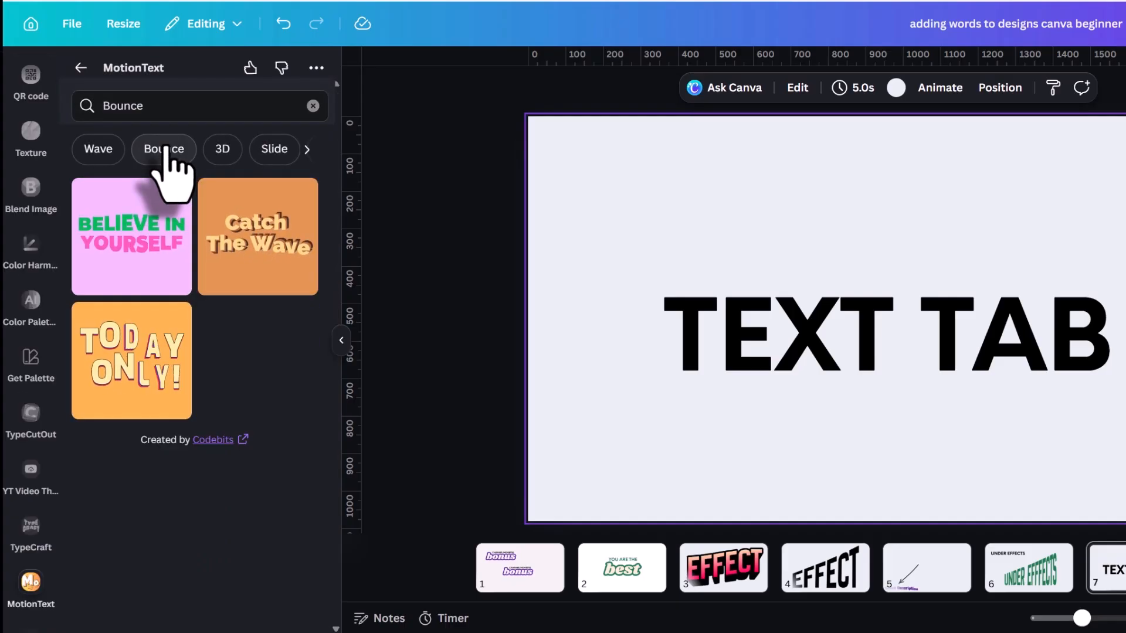
click(222, 150)
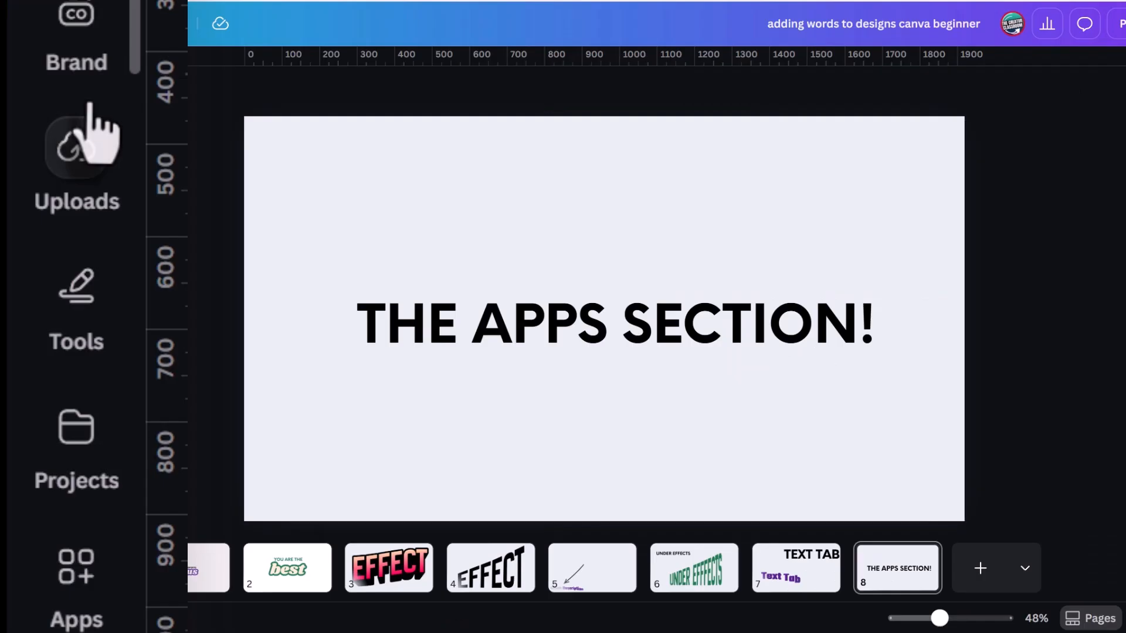
- Open the Apps section, search for typestudio, and open the TypeStudio app
scroll(90, 104, down, 3)
click(67, 311)
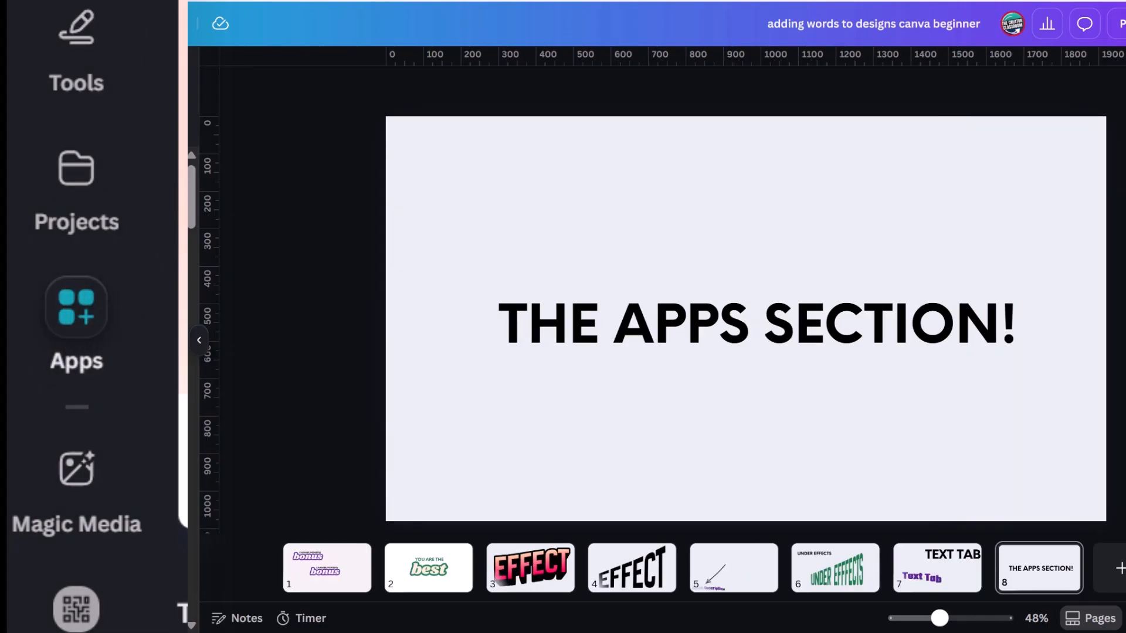
click(173, 82)
text(text)
key(Return)
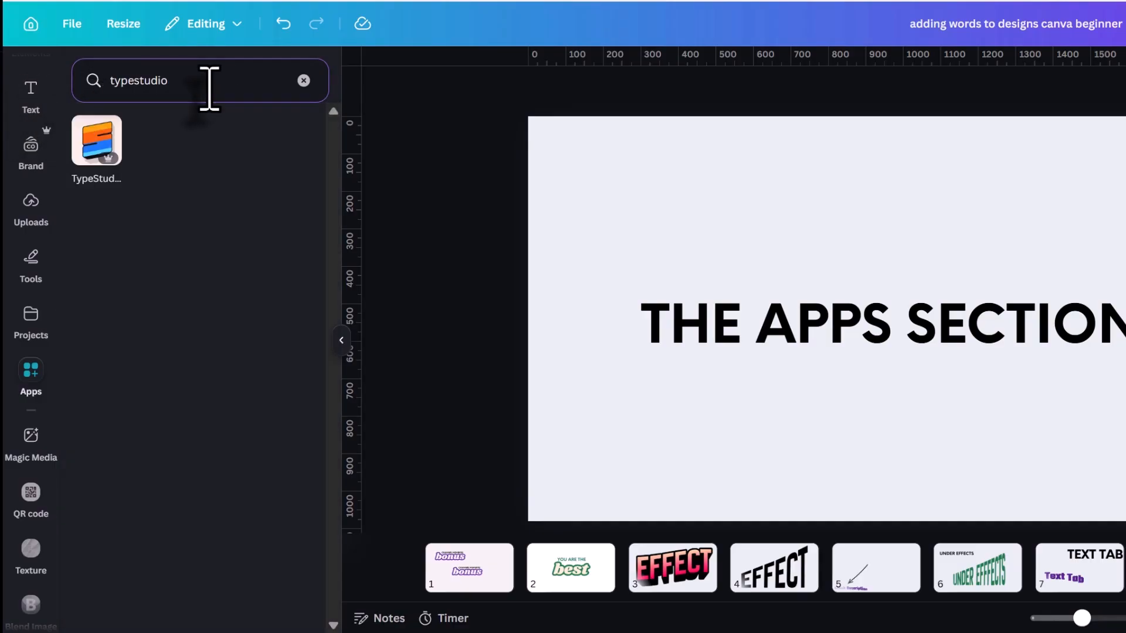
click(117, 159)
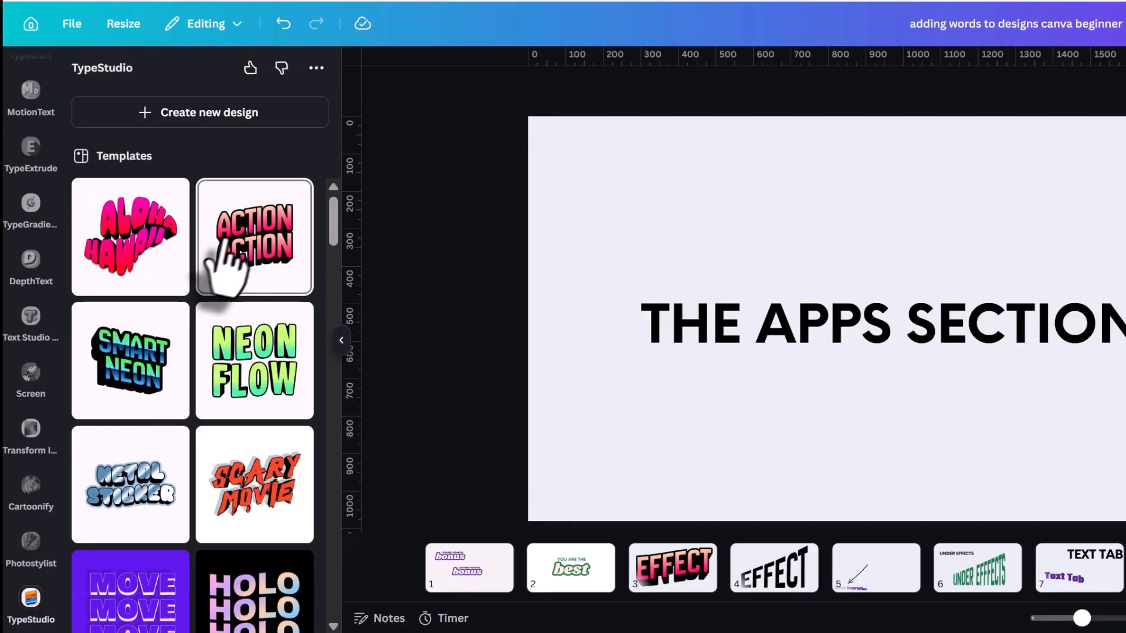
- Pick the Action Action template in TypeStudio, set its text to "apps", and add it to the design
click(252, 258)
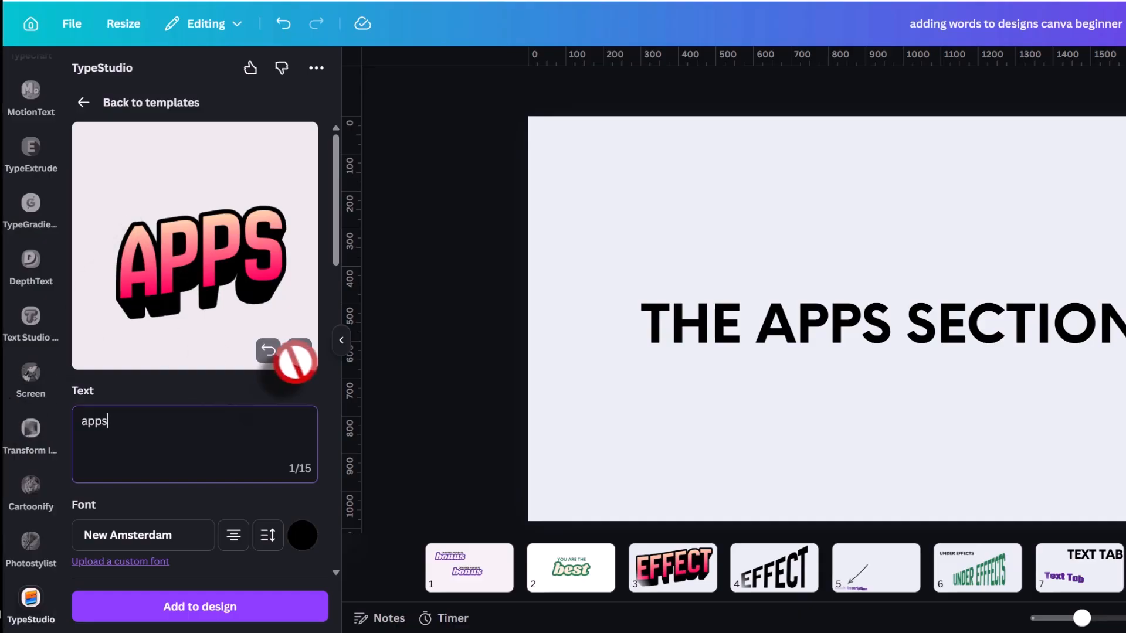
scroll(194, 528, down, 3)
click(231, 609)
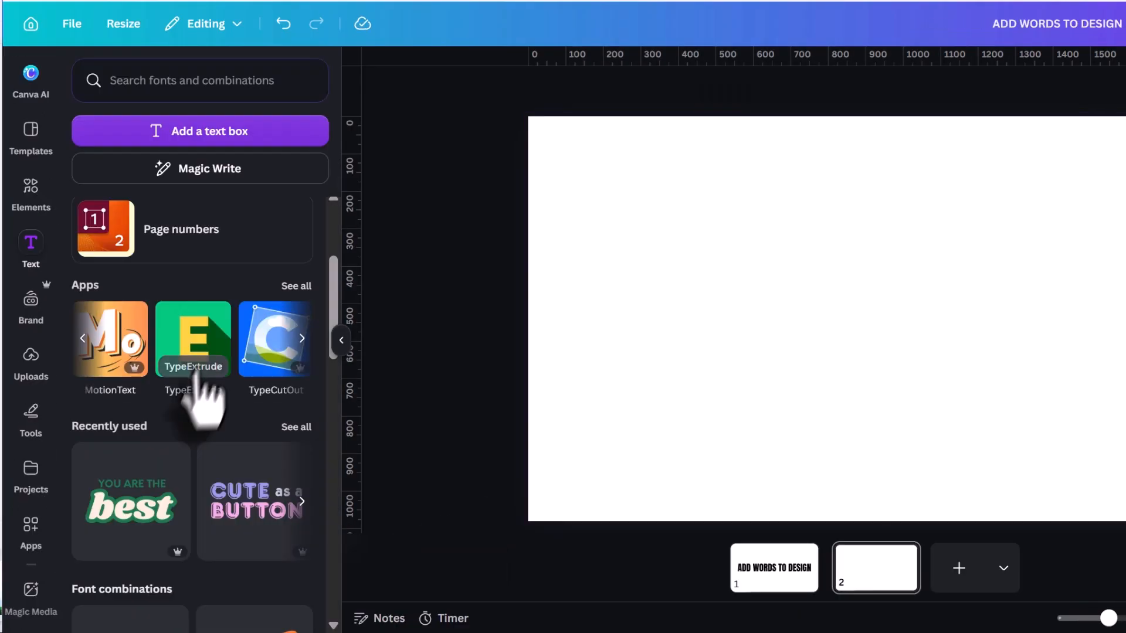
- Open the TypeExtrude app from the Text panel apps and set its text to "Watch This Next"
click(194, 358)
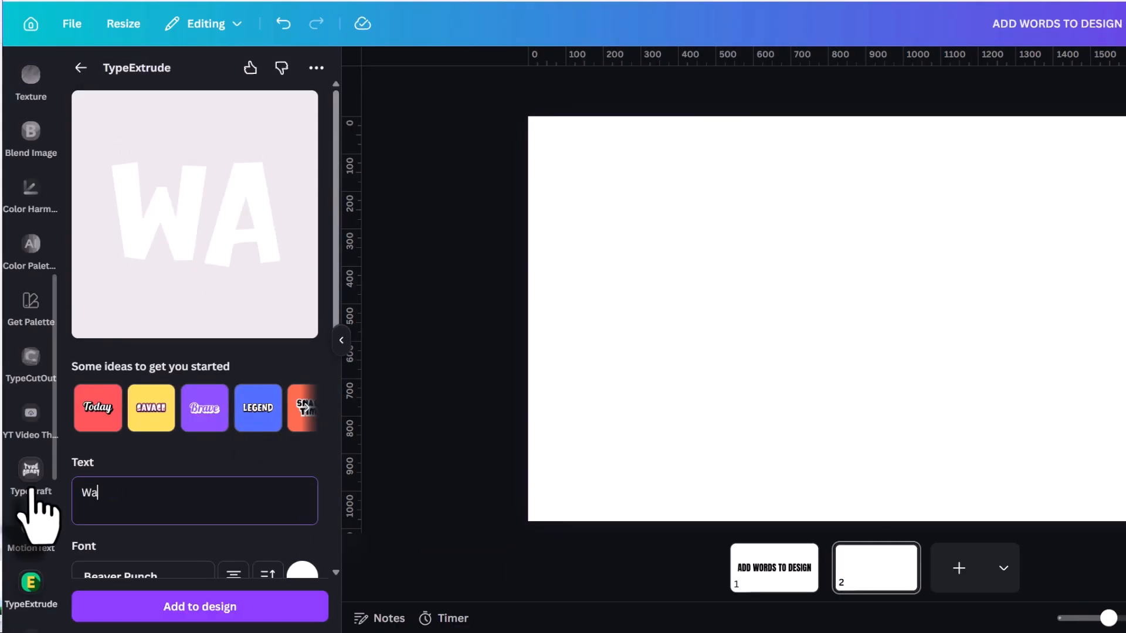
text(tch This Next)
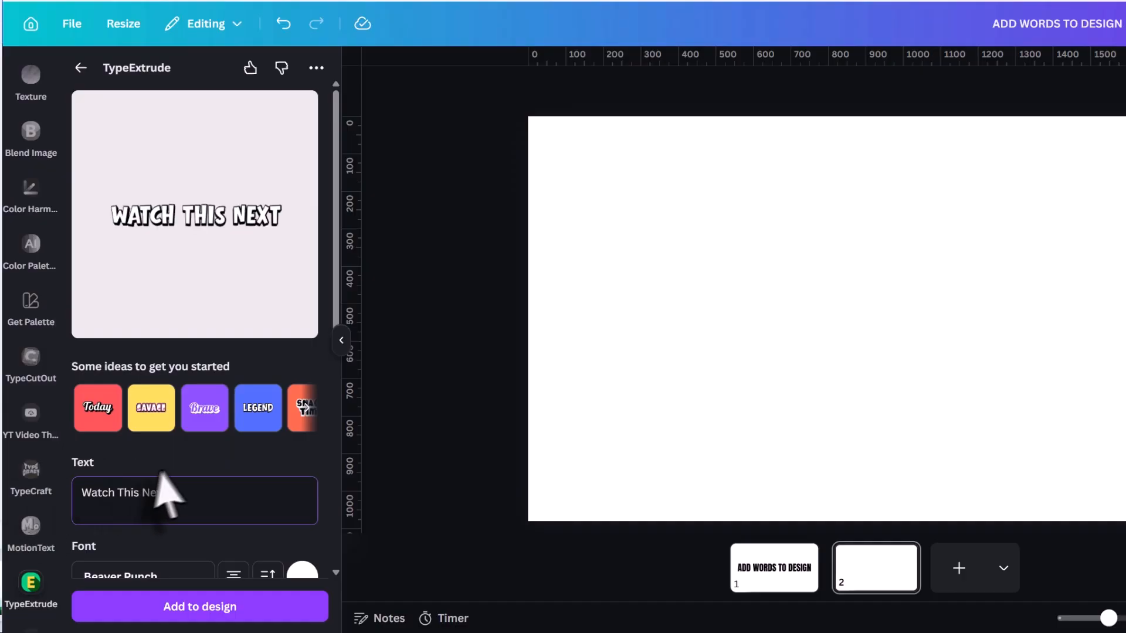
- Enable Perspective for the TypeExtrude text and set Distance to 27, Position X to 49 and Position Y to 50
scroll(167, 492, down, 10)
click(206, 380)
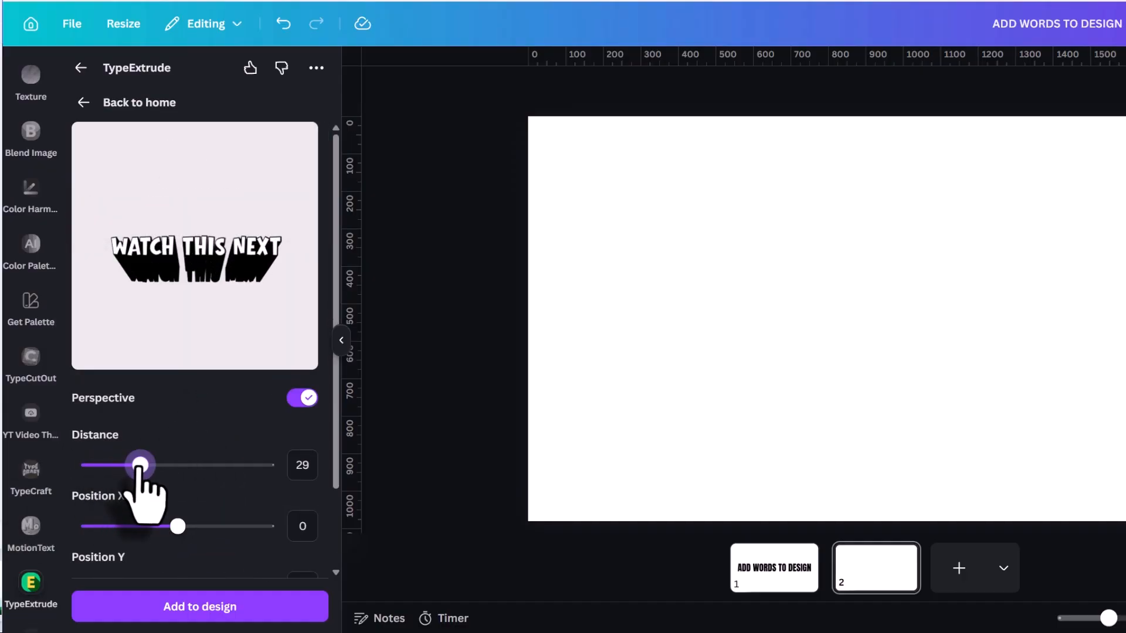
scroll(231, 516, down, 2)
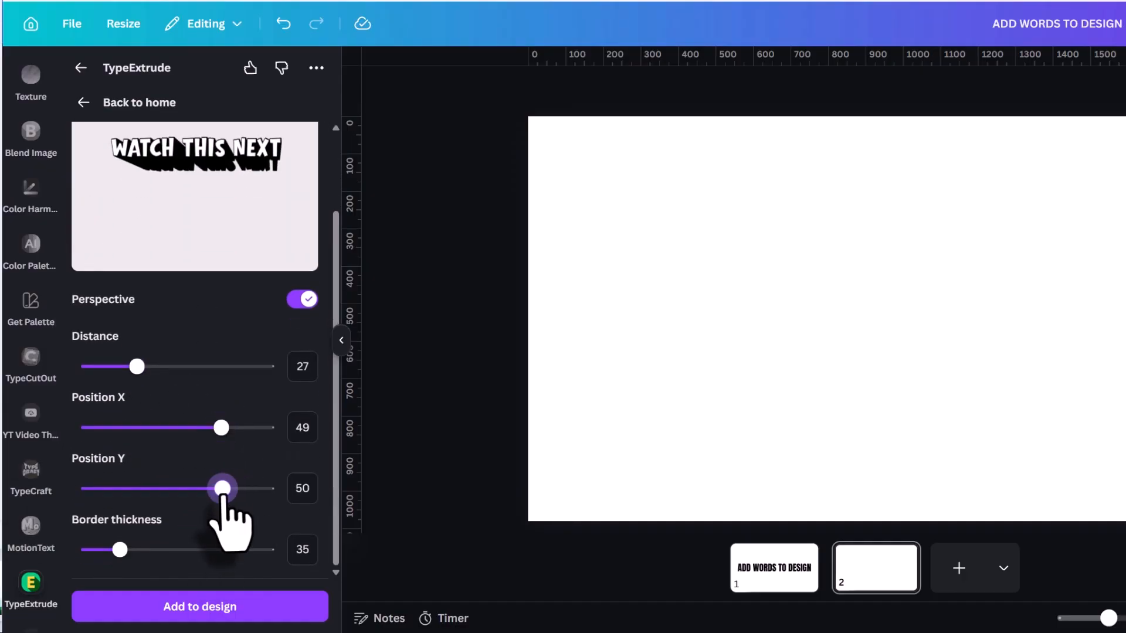